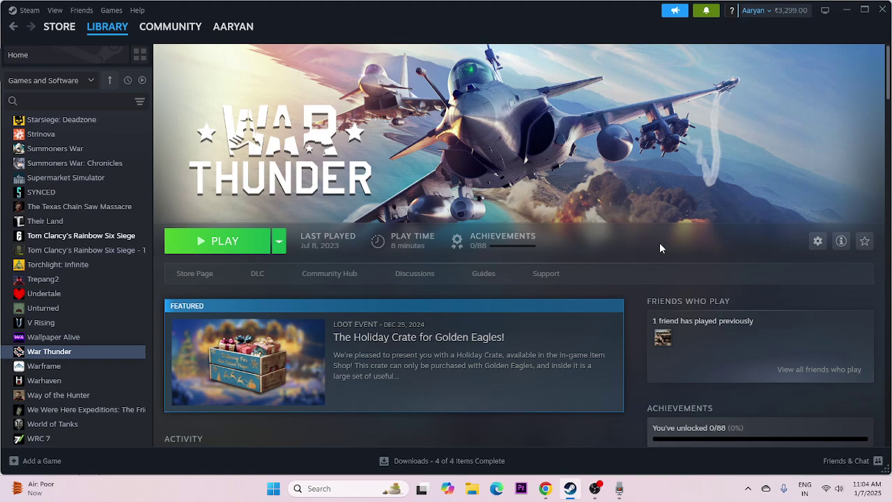
# - View the computer's power options in Windows and leave them without choosing one
pyautogui.click(274, 488)
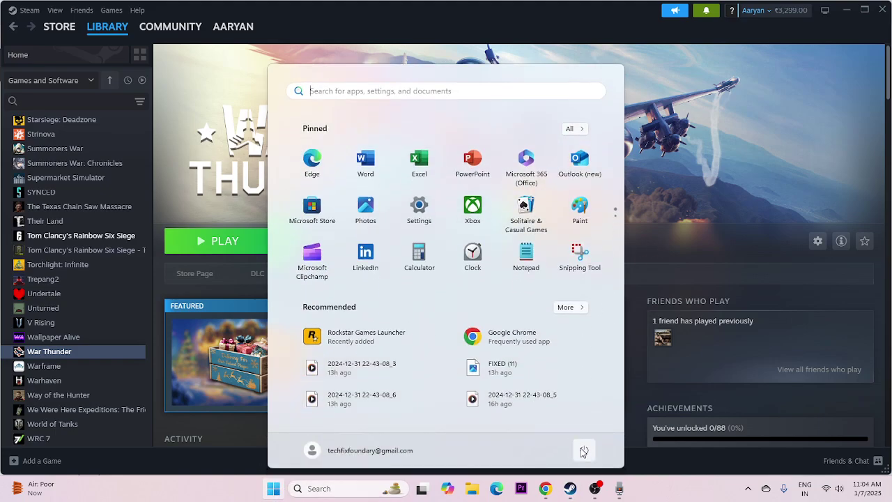
pyautogui.click(584, 450)
pyautogui.click(673, 494)
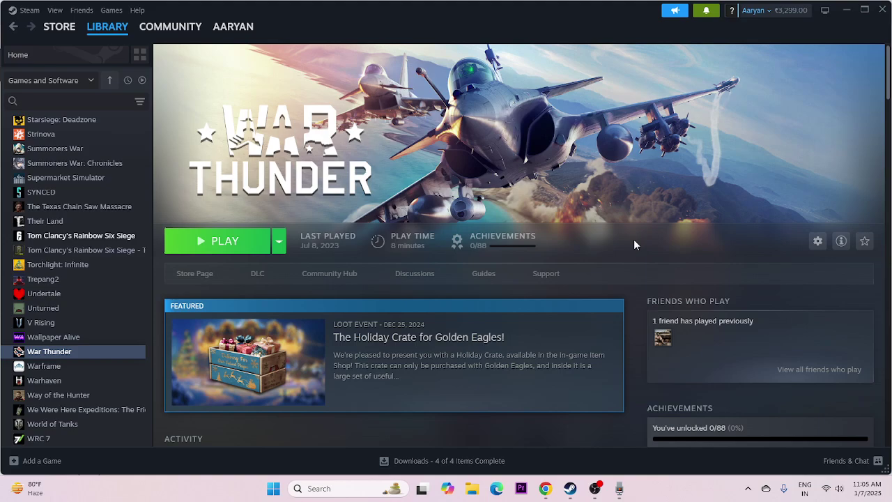
# - Browse War Thunder's installed files from its Steam properties to check the install location, and close both windows
pyautogui.rightClick(71, 357)
pyautogui.click(88, 440)
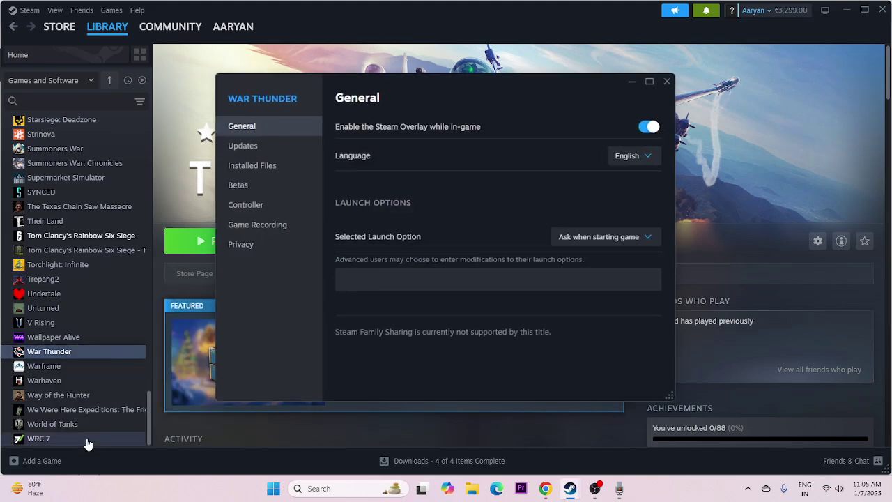
pyautogui.click(282, 170)
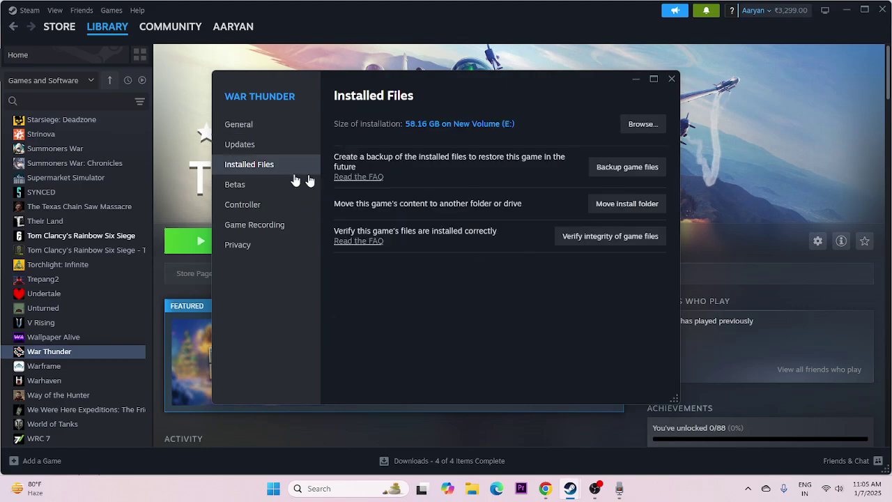
pyautogui.click(640, 125)
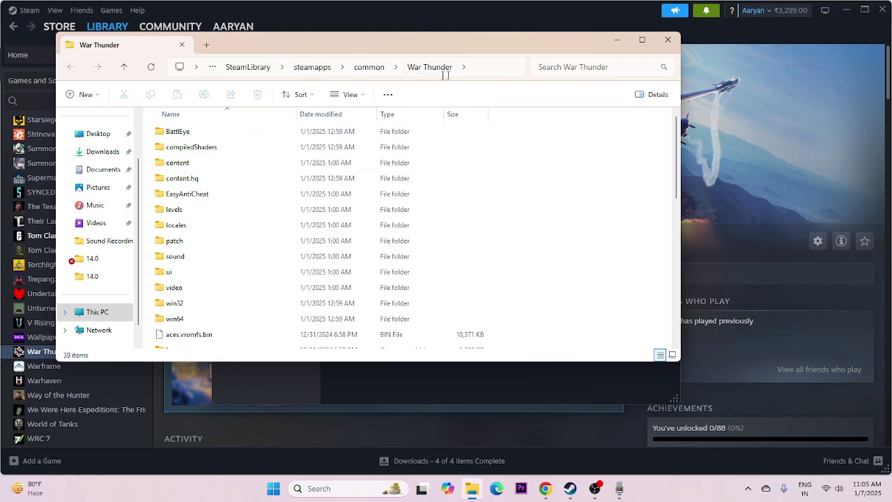
pyautogui.click(668, 41)
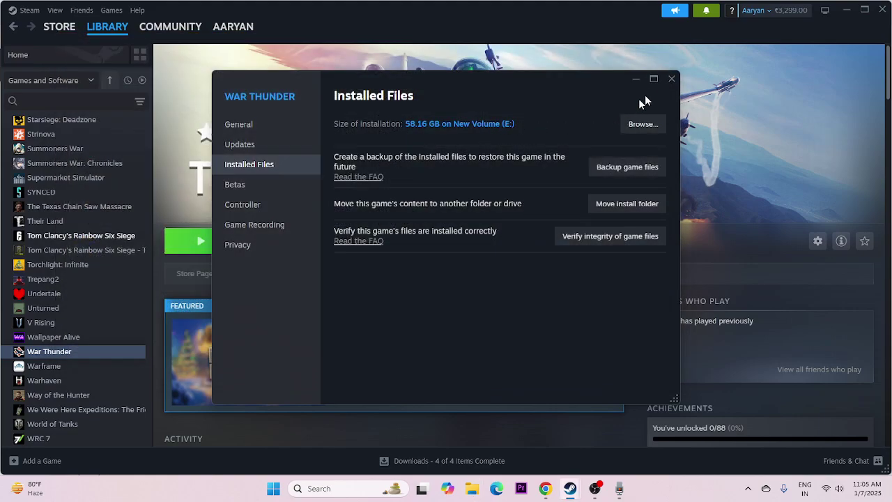
pyautogui.click(670, 79)
# - In File Explorer, open the War Thunder folder under SteamLibrary\steamapps\common on New Volume (E:)
pyautogui.click(471, 488)
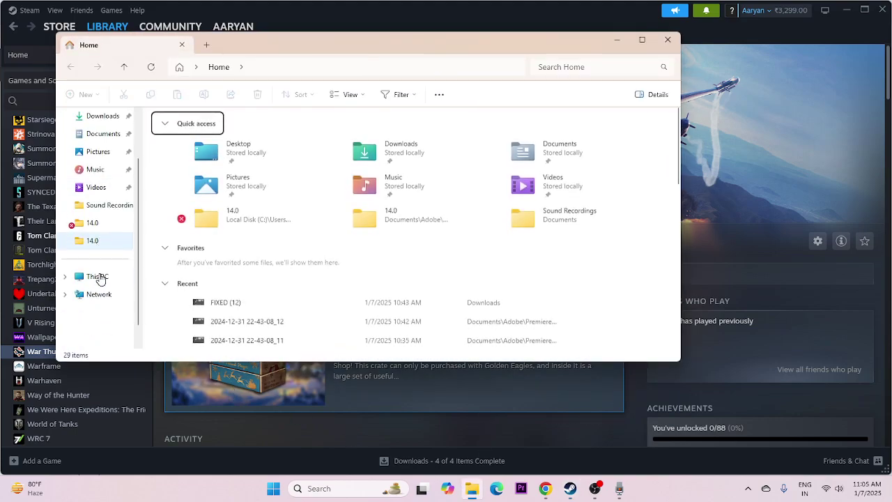
pyautogui.click(99, 278)
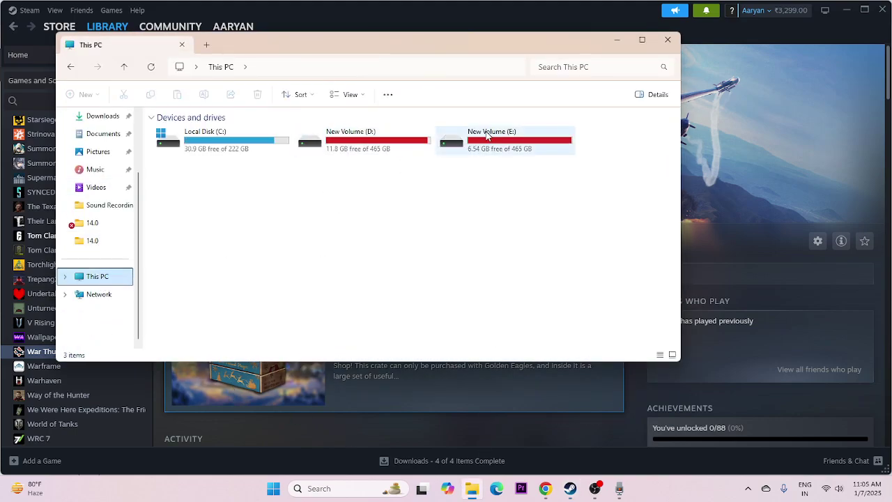
pyautogui.click(487, 135)
pyautogui.doubleClick(486, 135)
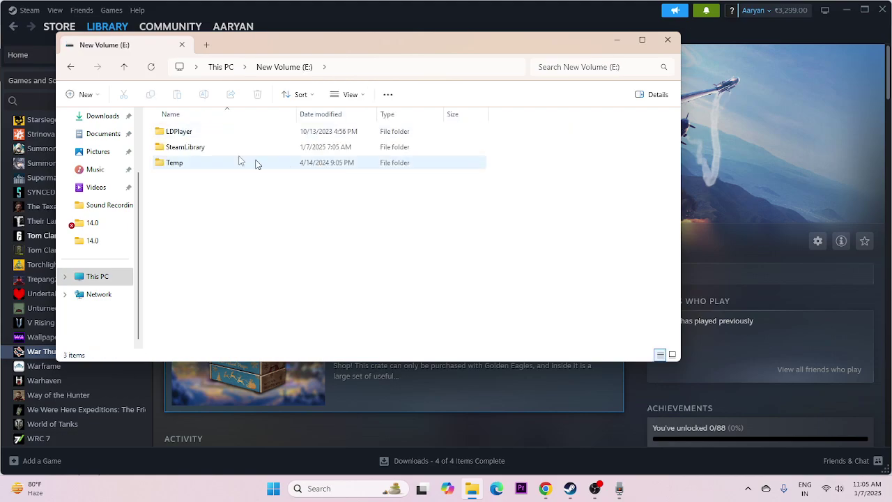
pyautogui.click(180, 152)
pyautogui.doubleClick(180, 152)
pyautogui.doubleClick(183, 132)
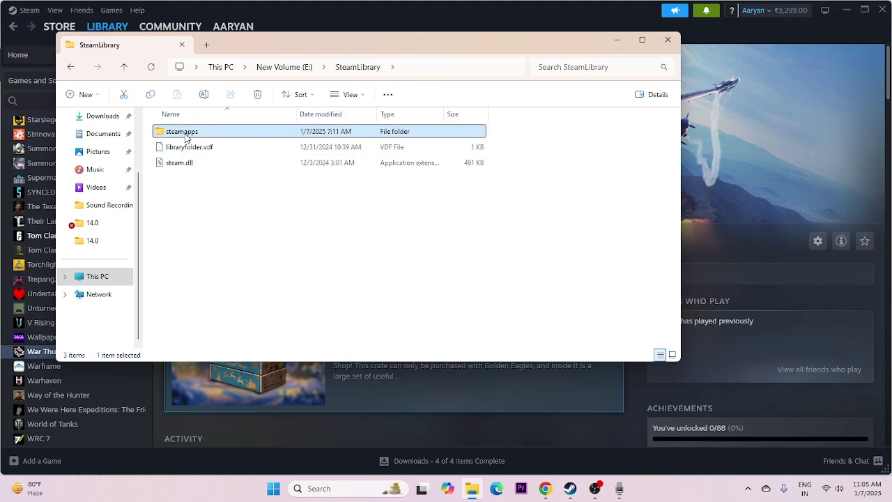
pyautogui.click(186, 131)
pyautogui.doubleClick(185, 131)
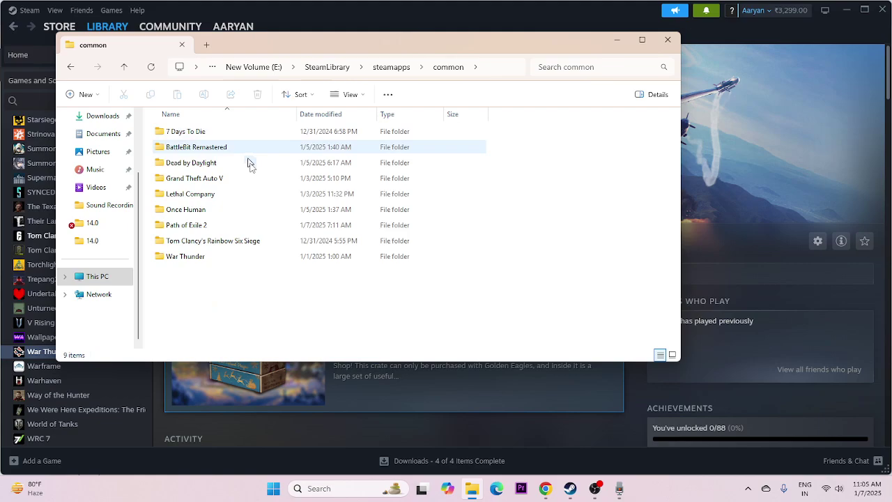
pyautogui.doubleClick(185, 256)
# - Open the compatibility settings in the properties of the launcher application in the War Thunder folder
pyautogui.scroll(-5, 243, 185)
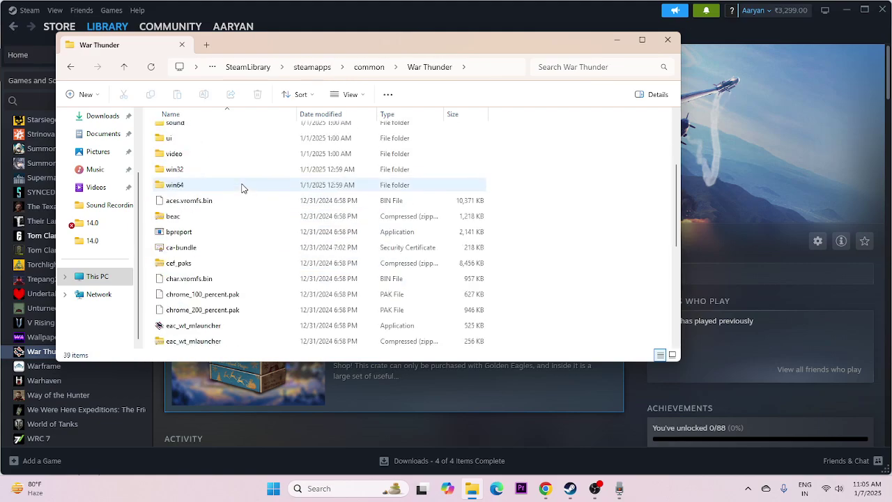
pyautogui.scroll(-3, 540, 234)
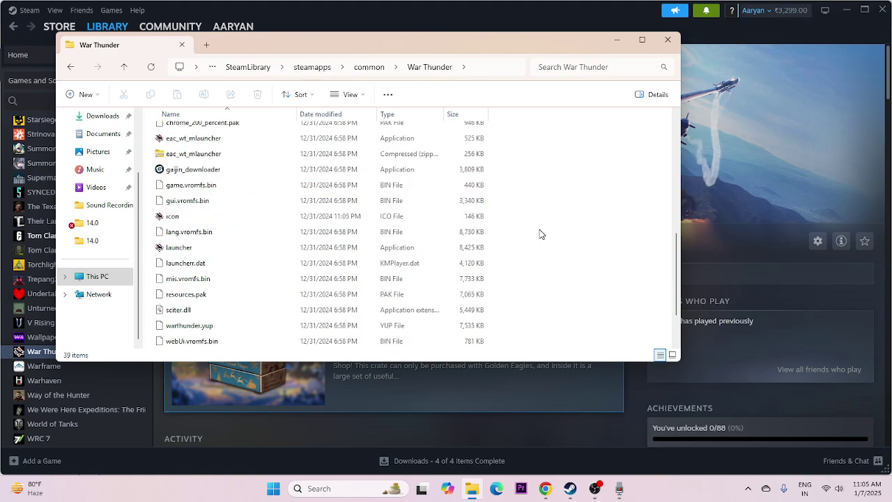
pyautogui.scroll(1, 540, 234)
pyautogui.click(195, 238)
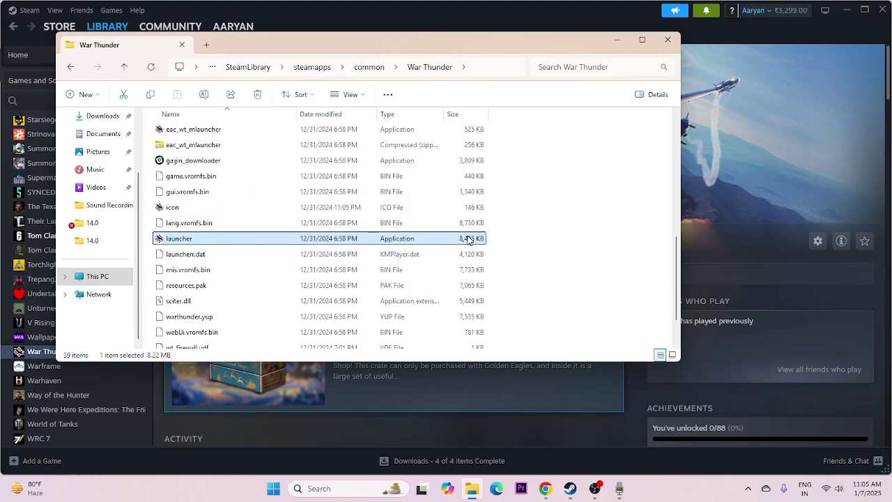
pyautogui.scroll(-1, 468, 239)
pyautogui.scroll(2, 470, 240)
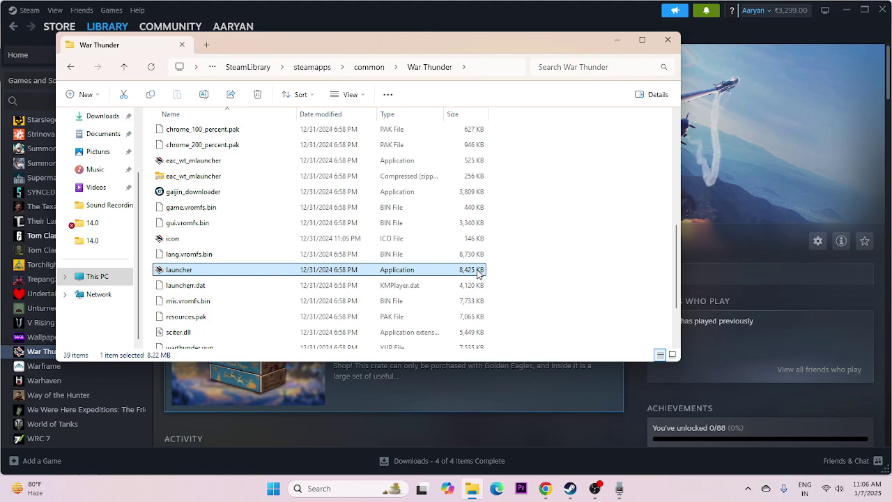
pyautogui.rightClick(459, 271)
pyautogui.click(517, 256)
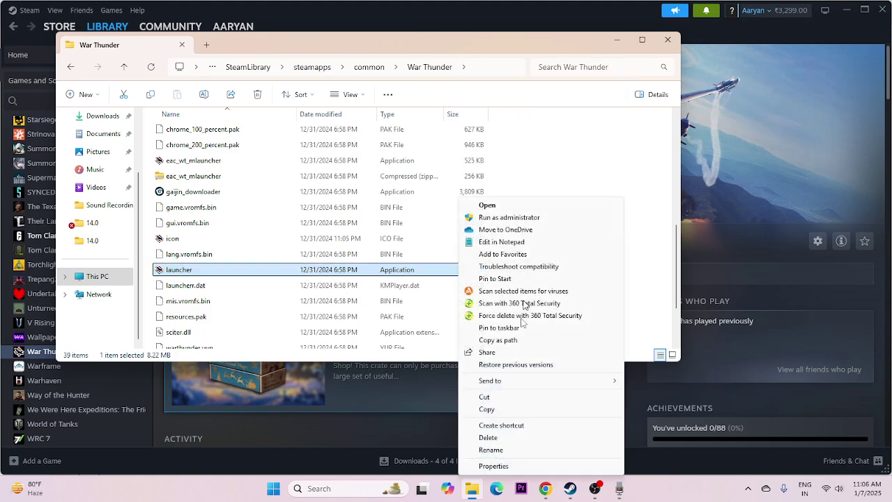
pyautogui.click(513, 465)
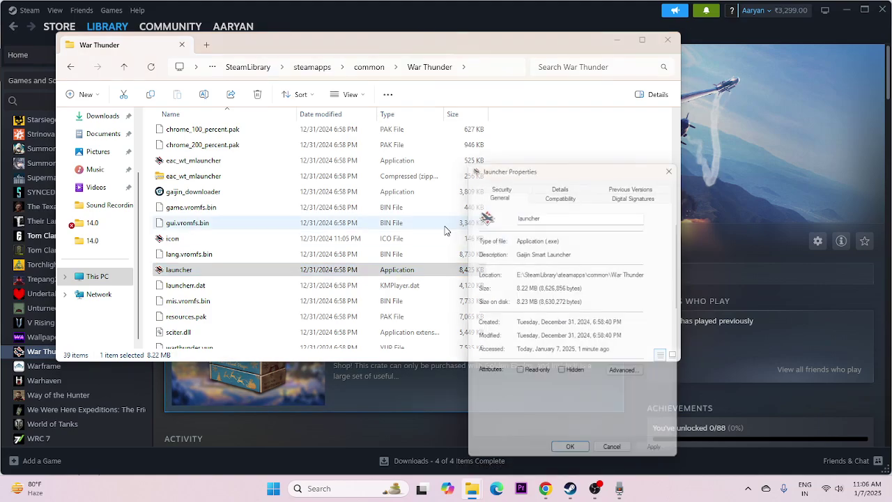
pyautogui.click(554, 193)
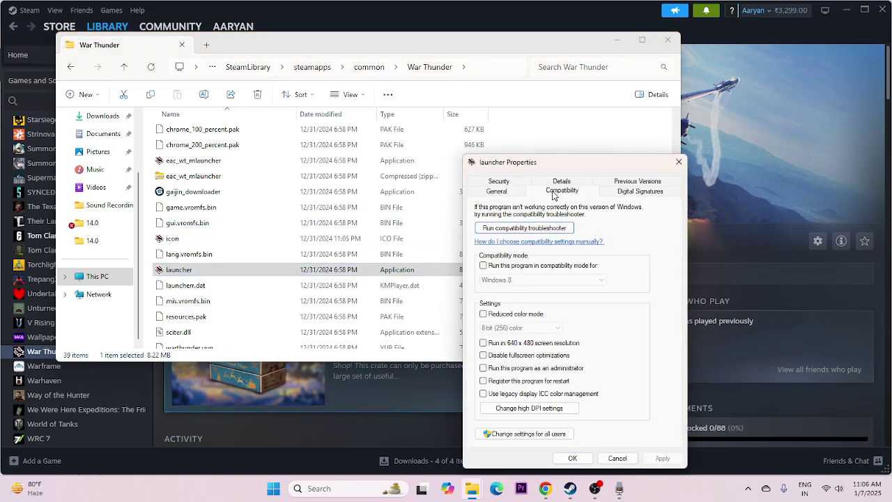
# - Enable compatibility mode for the launcher, set it to Windows 8 and apply the change
pyautogui.click(491, 269)
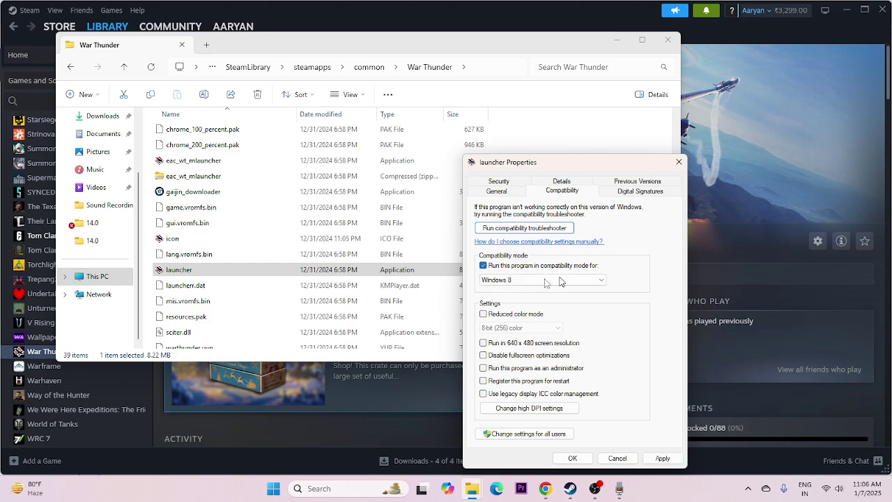
pyautogui.click(517, 282)
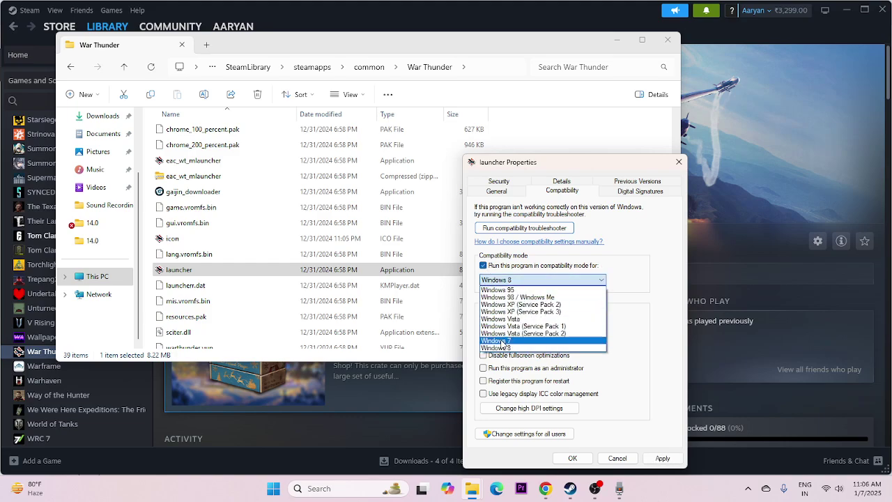
pyautogui.click(501, 334)
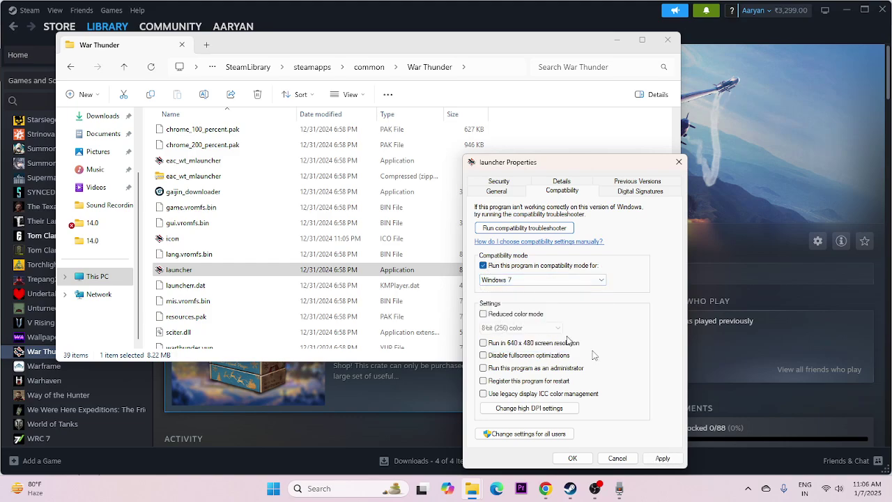
pyautogui.click(521, 282)
pyautogui.click(517, 347)
pyautogui.click(663, 458)
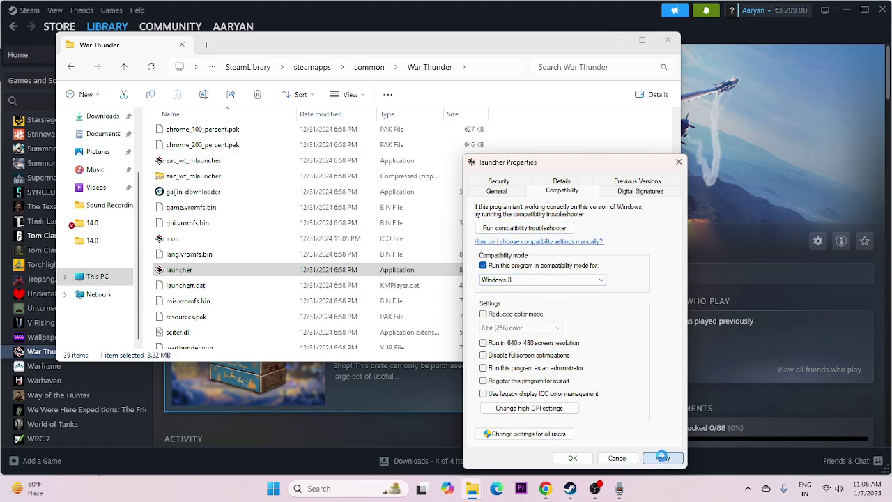
# - Set the launcher to run as an administrator, confirm its properties and close the War Thunder folder window
pyautogui.click(483, 368)
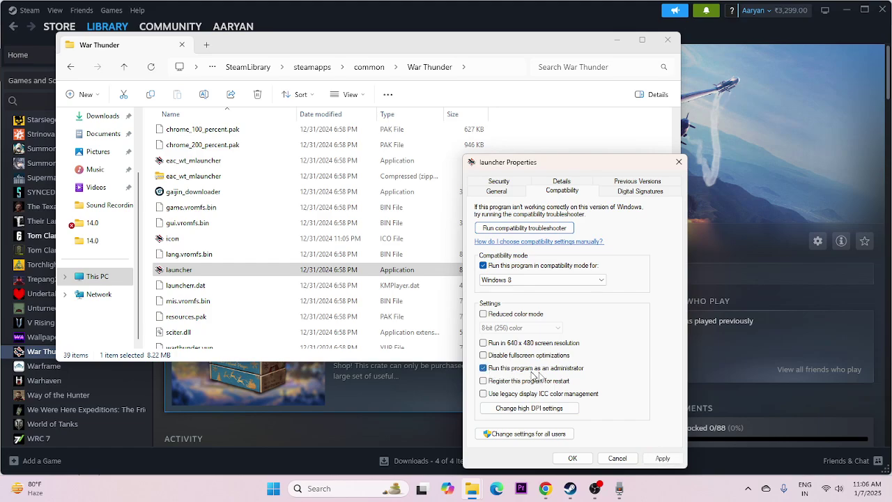
pyautogui.click(576, 459)
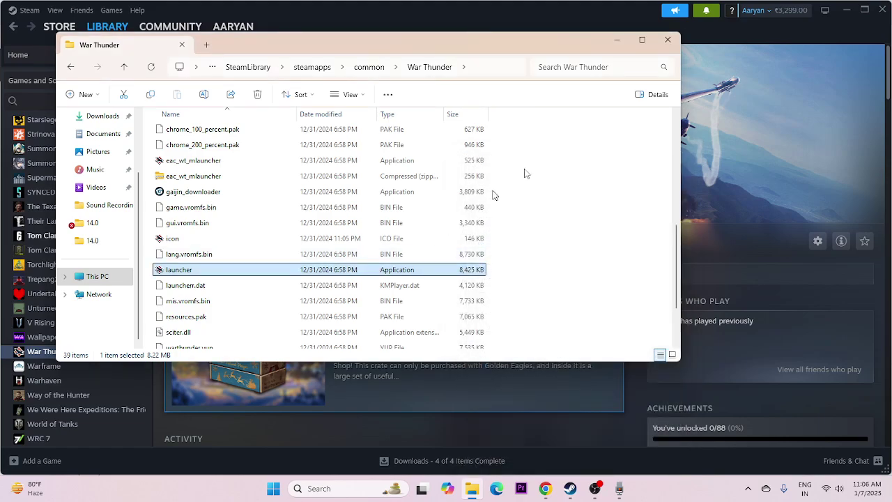
pyautogui.click(667, 40)
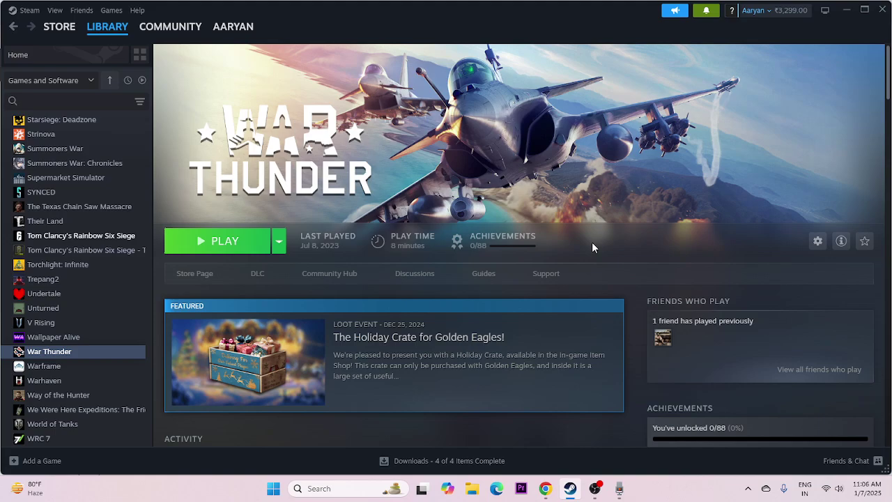
# - Open Control Panel and go to the list of apps allowed through Windows Defender Firewall
pyautogui.click(339, 487)
pyautogui.write('contr')
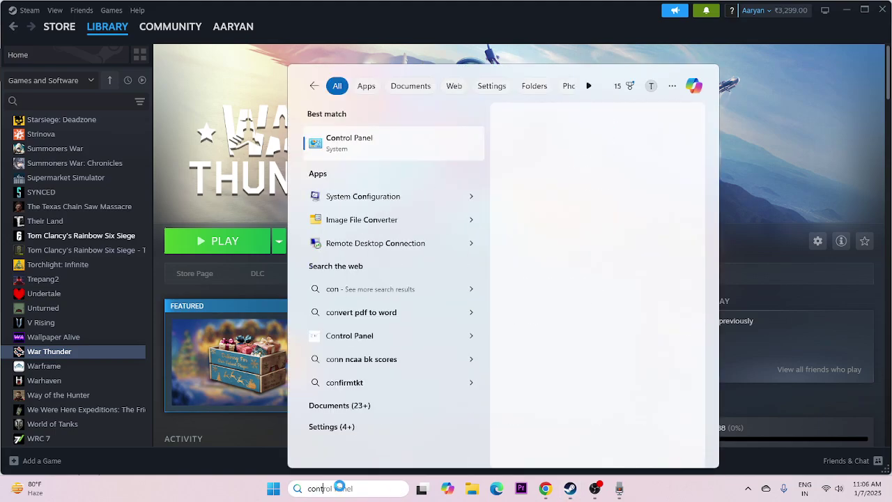
pyautogui.click(397, 151)
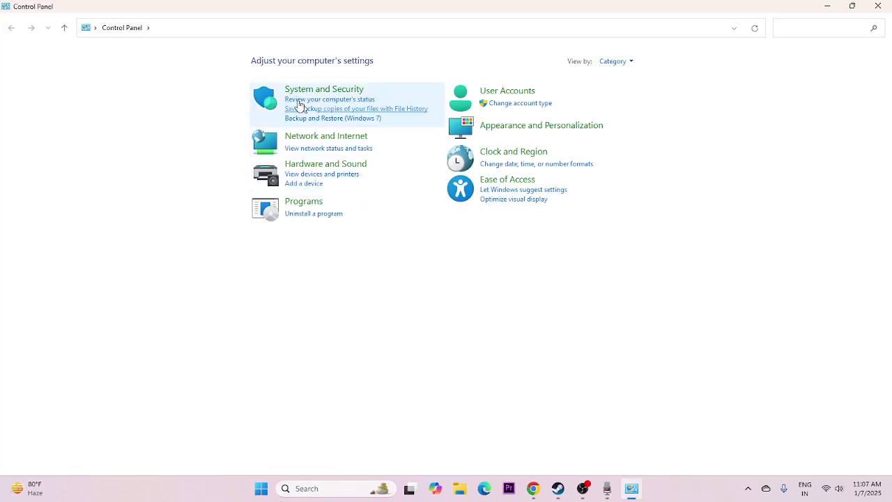
pyautogui.click(304, 91)
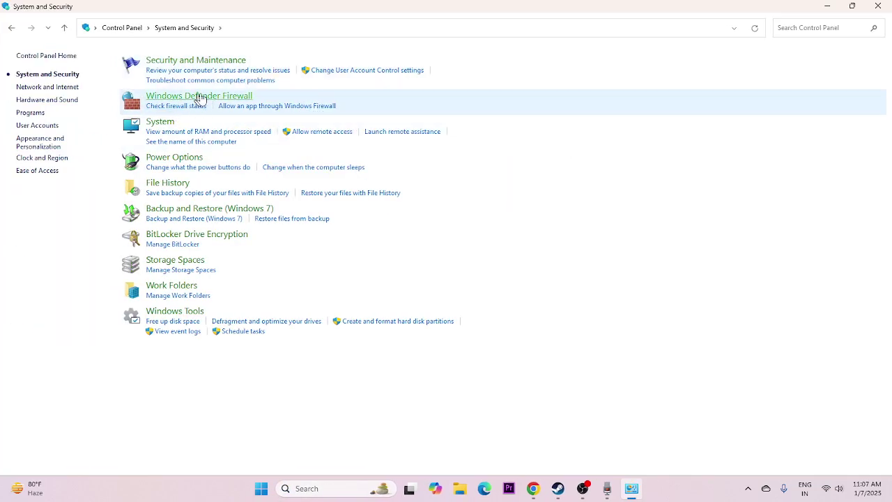
pyautogui.click(202, 97)
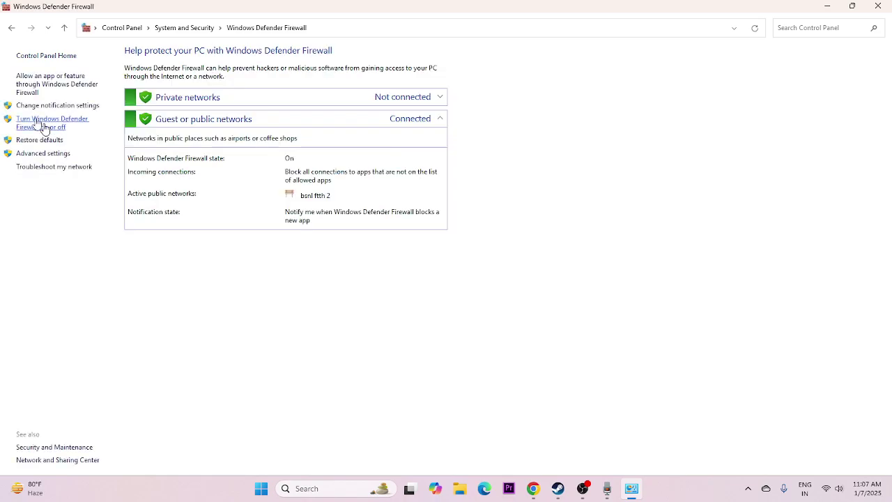
pyautogui.click(37, 87)
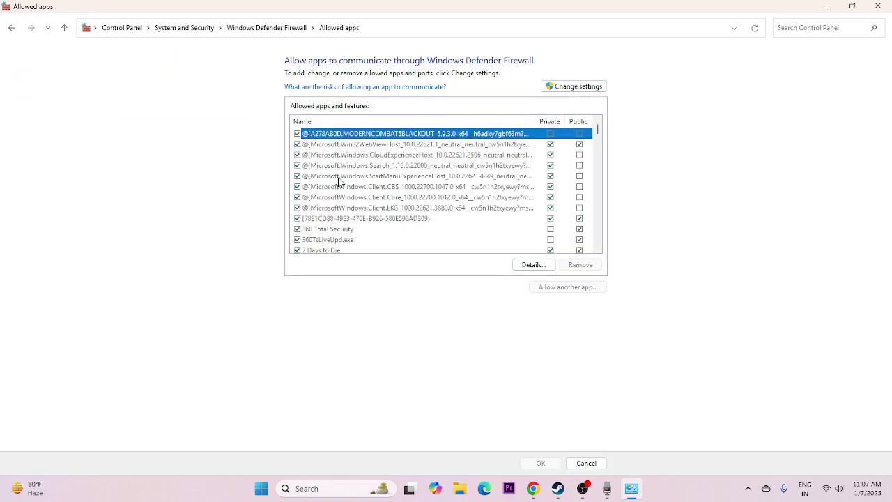
# - Look for the War Thunder entries in the allowed apps list and check their private and public network permissions
pyautogui.scroll(-5, 340, 182)
pyautogui.scroll(-15, 340, 181)
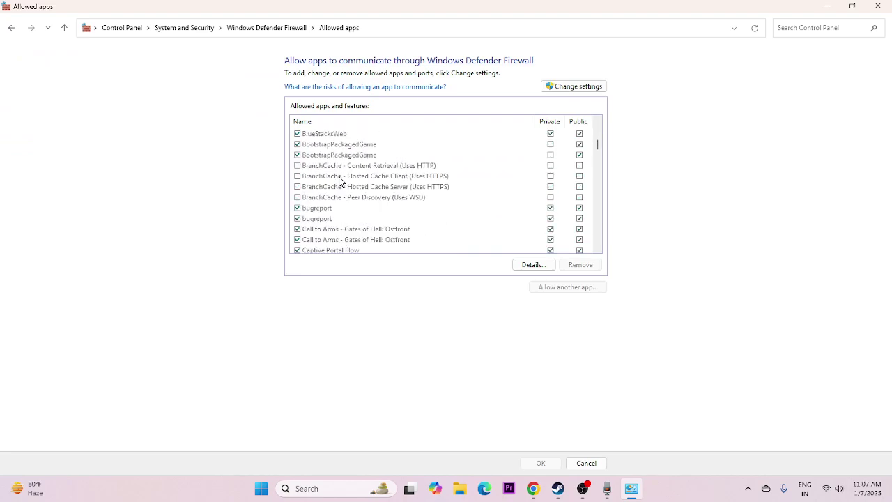
pyautogui.scroll(-15, 340, 181)
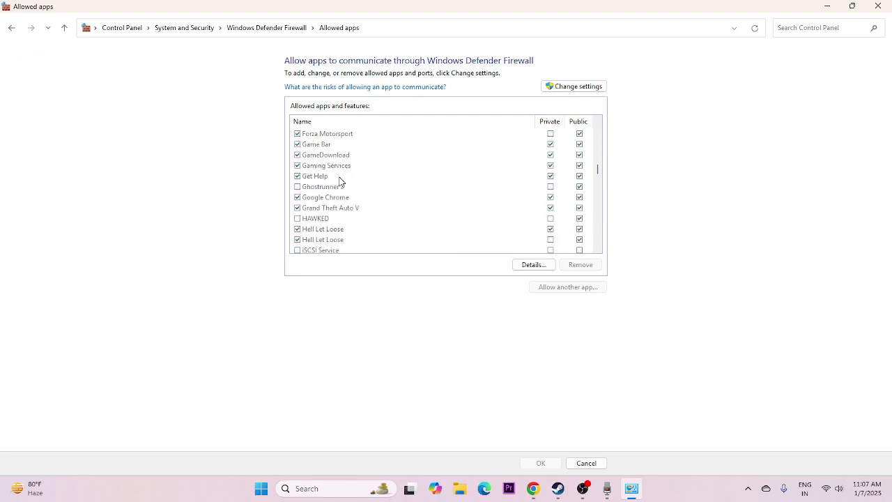
pyautogui.scroll(-15, 340, 181)
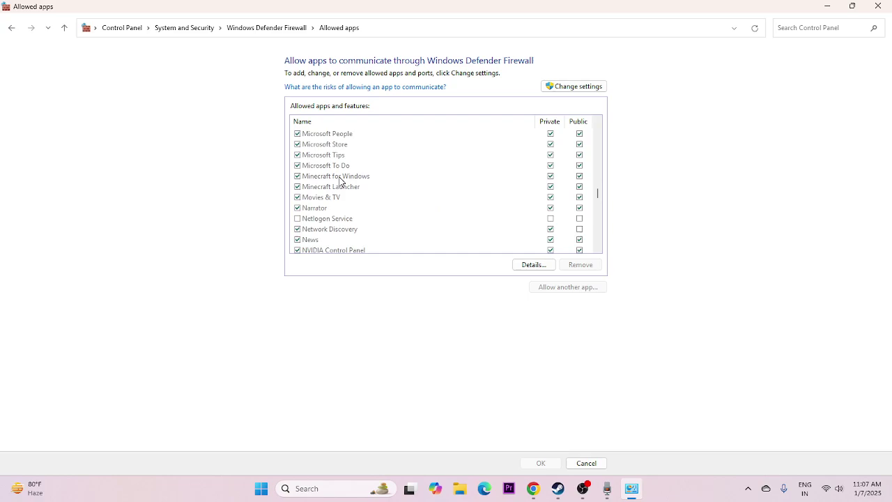
pyautogui.scroll(2, 340, 181)
pyautogui.scroll(-12, 340, 181)
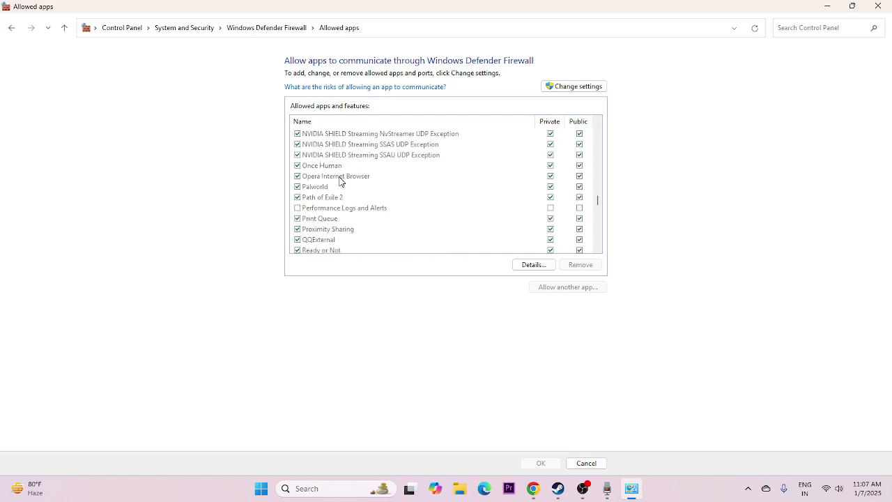
pyautogui.scroll(-12, 340, 181)
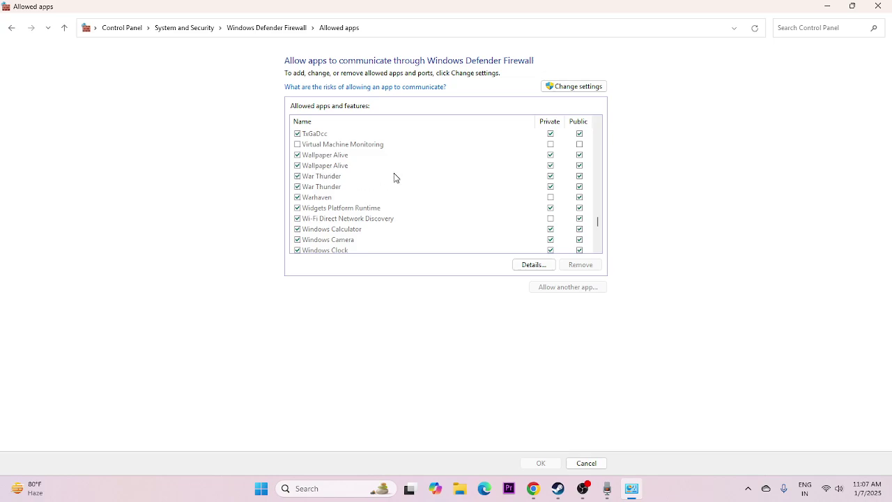
# - Close the firewall's allowed apps window and open System Configuration through the Windows search
pyautogui.click(550, 197)
pyautogui.click(876, 7)
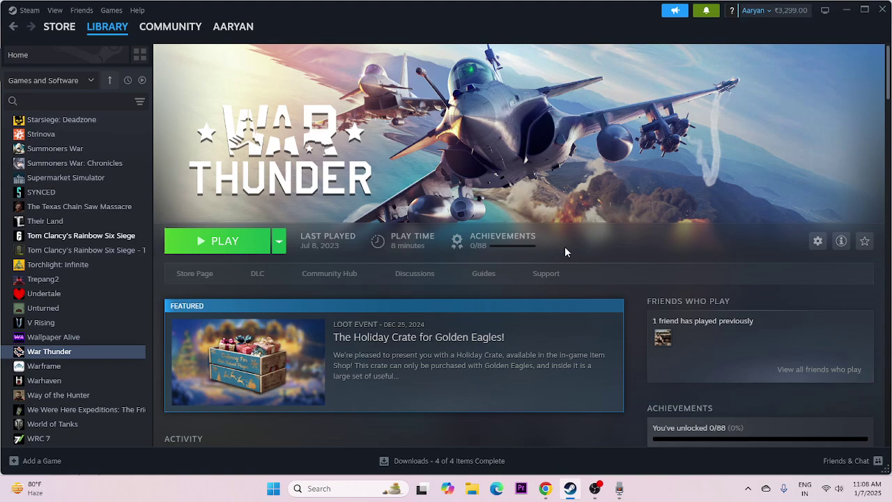
pyautogui.click(335, 489)
pyautogui.write('s')
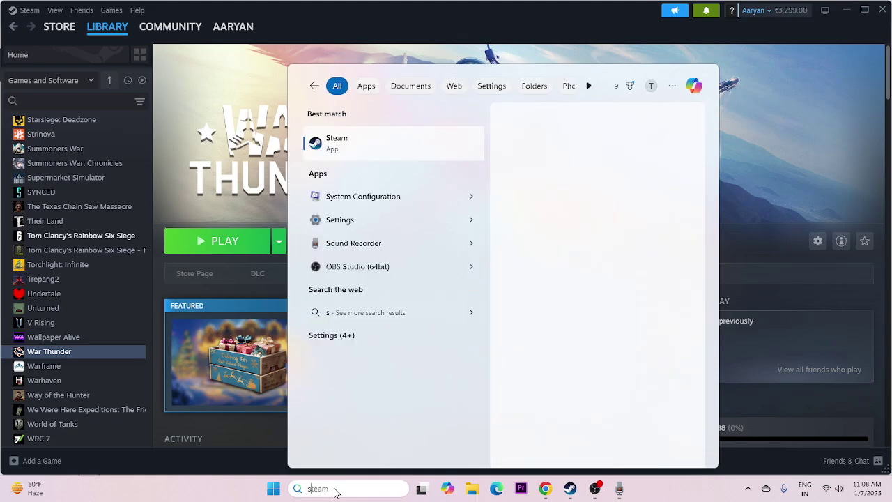
pyautogui.write('ystem')
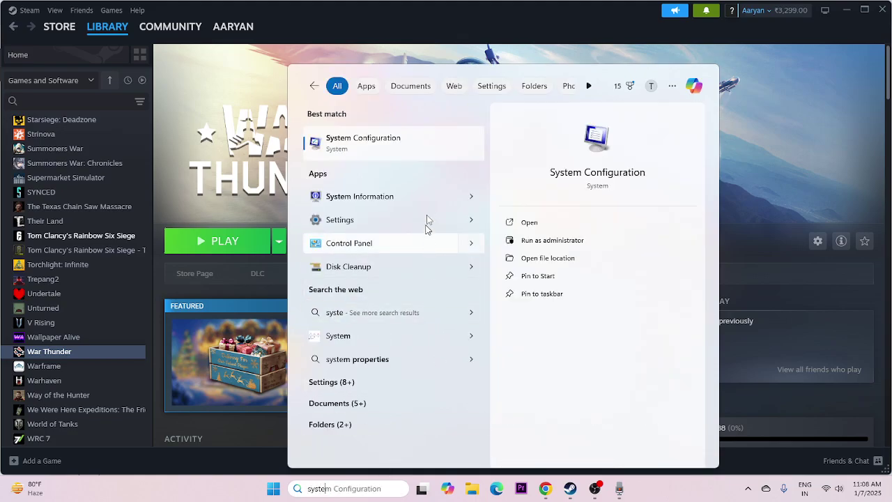
pyautogui.click(425, 144)
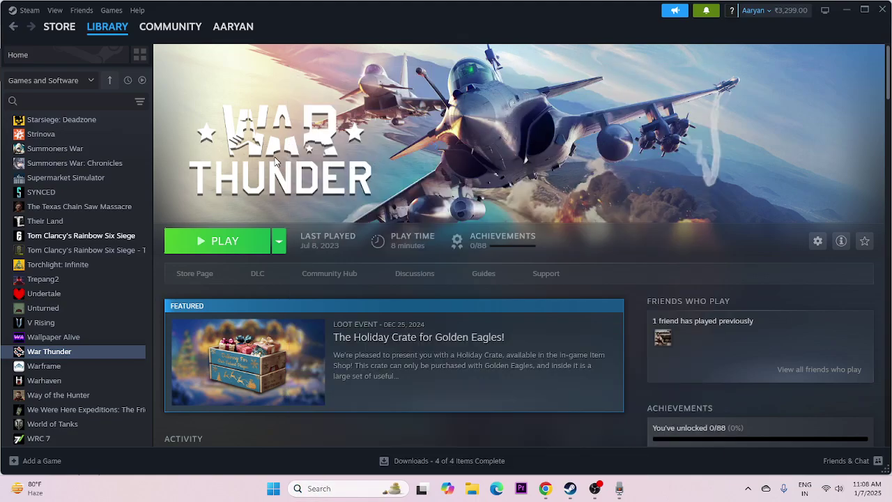
# - Disable all services in System Configuration, hide the Microsoft services and apply the change without restarting
pyautogui.click(358, 156)
pyautogui.click(573, 305)
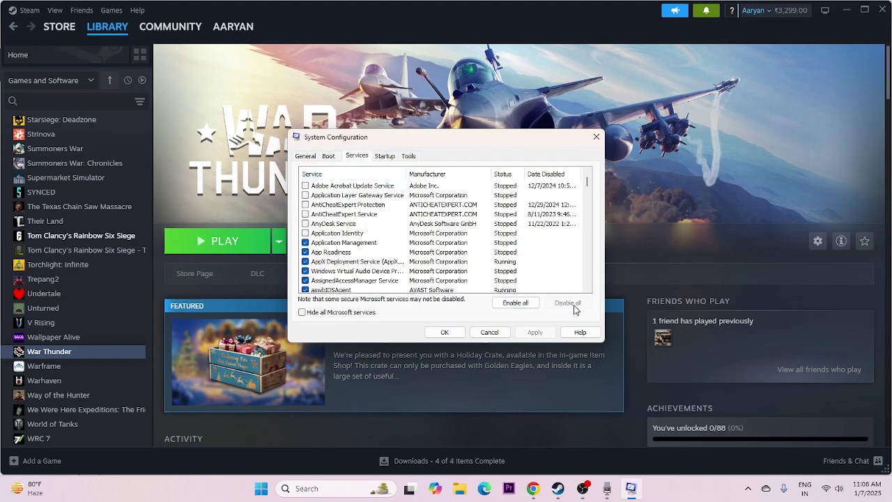
pyautogui.click(302, 312)
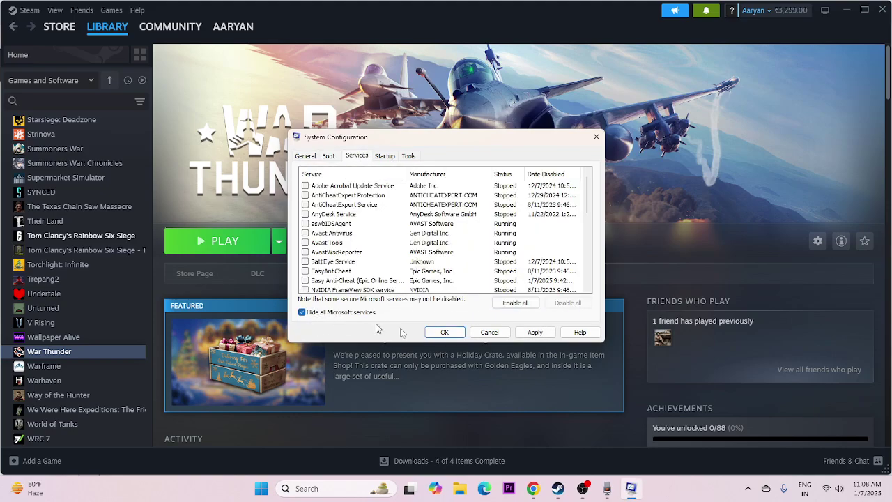
pyautogui.click(534, 333)
pyautogui.click(445, 332)
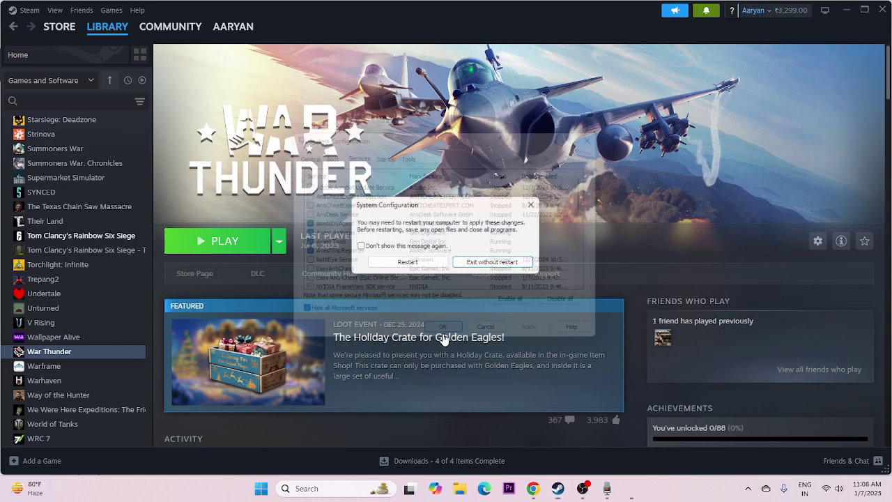
pyautogui.click(534, 204)
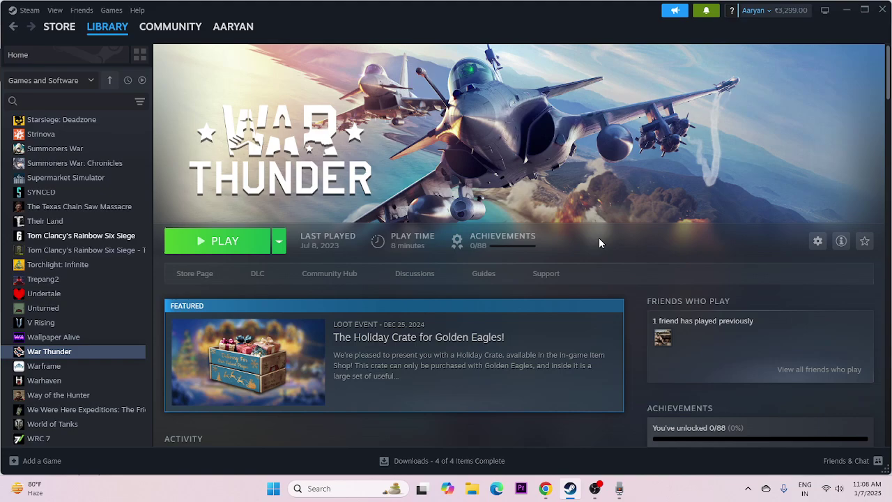
# - Look through the Documents folder and its Rockstar Games folder in File Explorer, and close the window
pyautogui.click(471, 488)
pyautogui.scroll(-3, 111, 264)
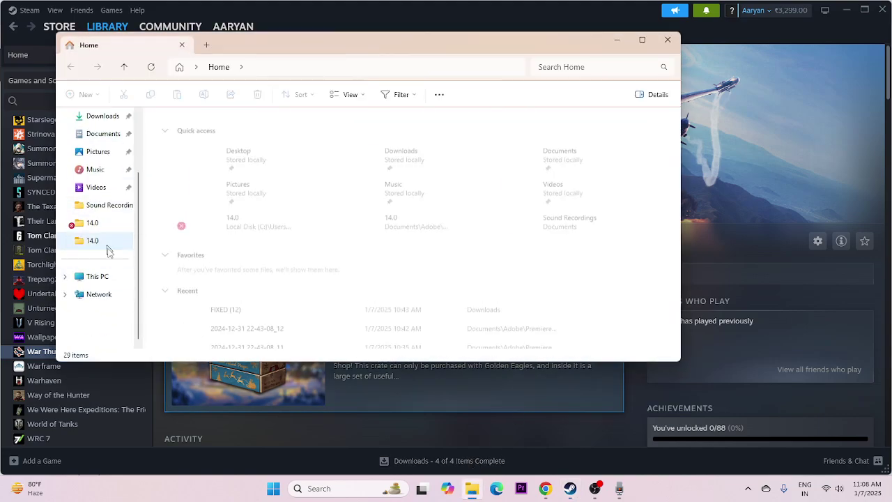
pyautogui.click(99, 276)
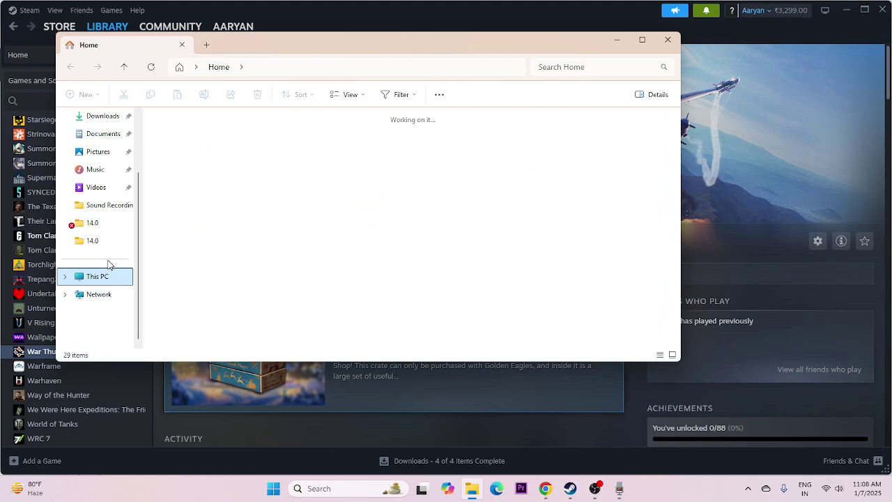
pyautogui.click(103, 133)
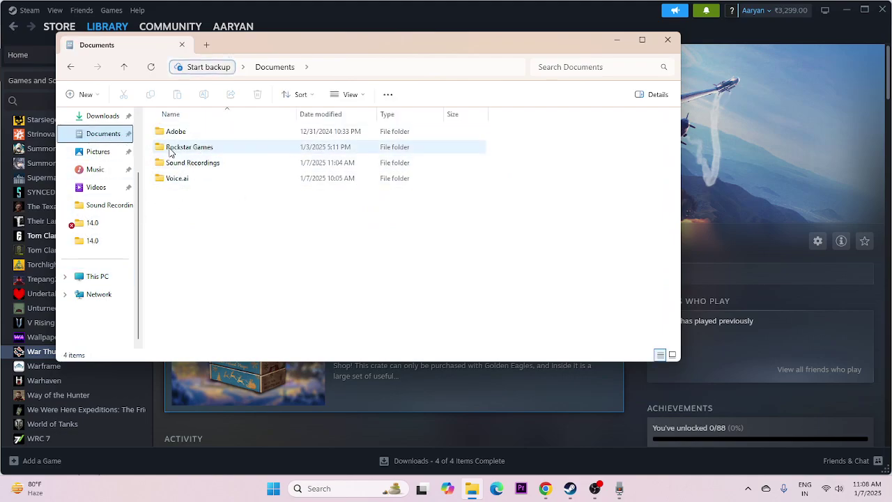
pyautogui.doubleClick(223, 153)
pyautogui.click(72, 67)
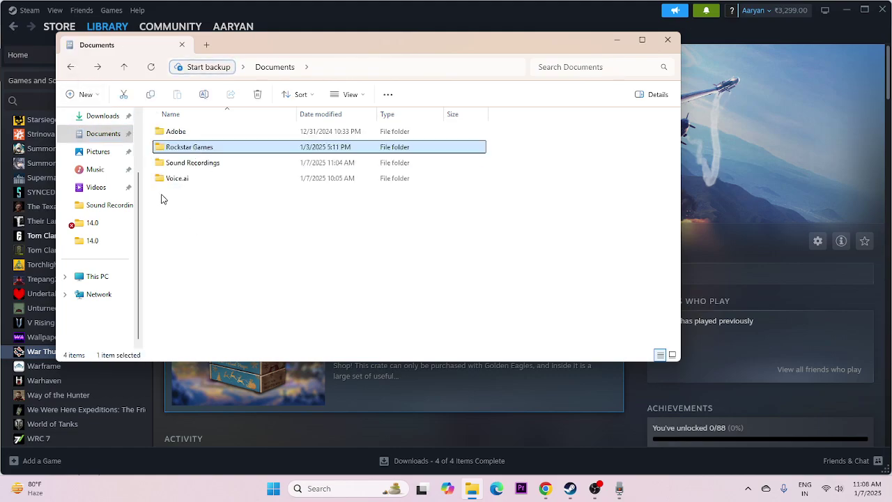
pyautogui.click(667, 43)
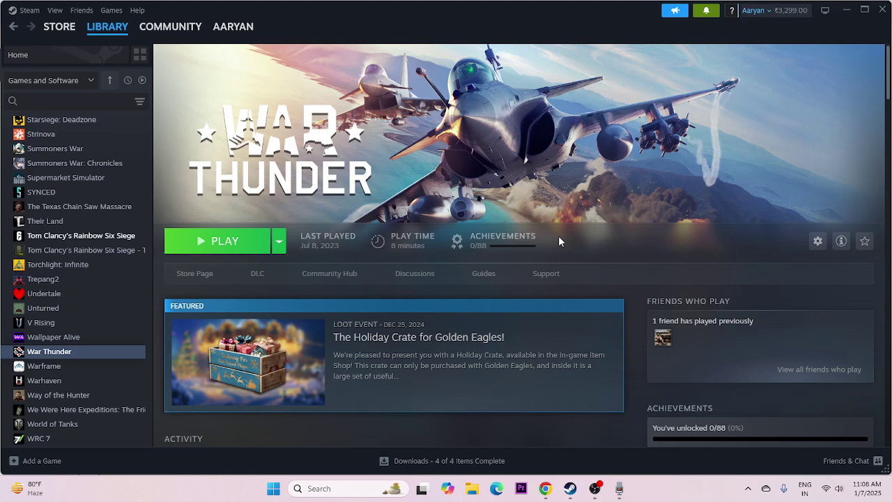
# - Open War Thunder's properties from the Steam library and turn off the Steam Overlay while in-game
pyautogui.rightClick(63, 354)
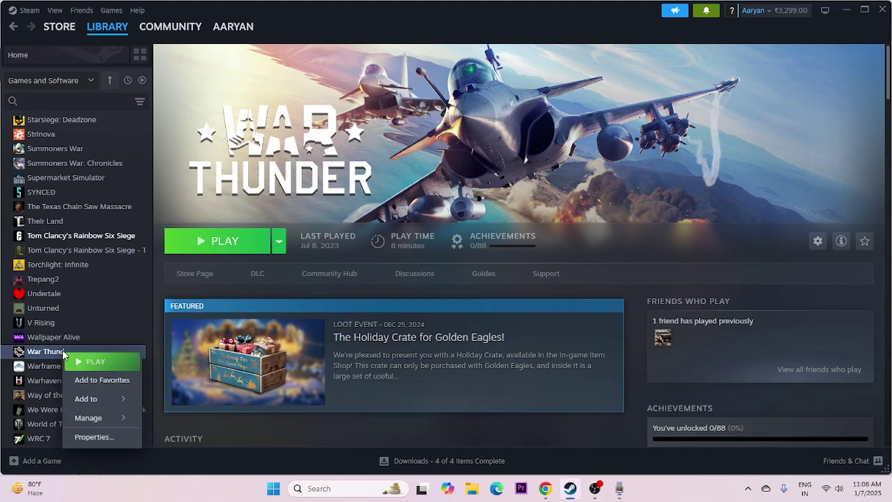
pyautogui.click(94, 436)
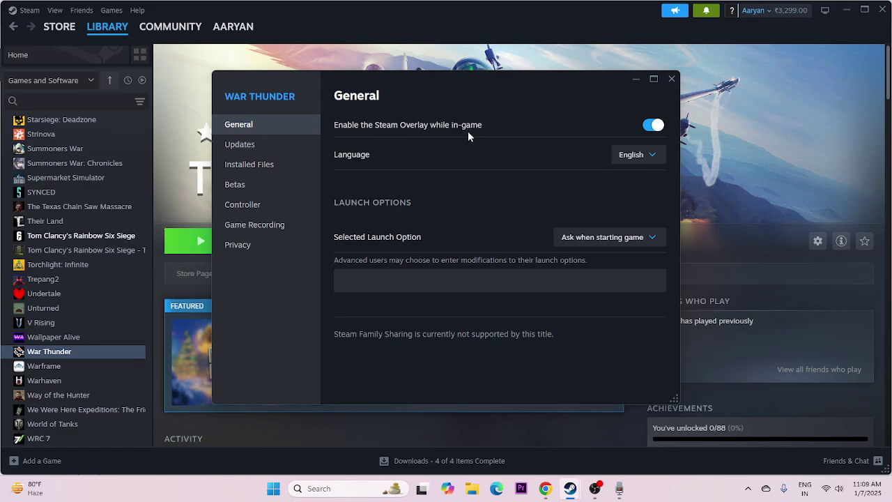
pyautogui.click(653, 125)
pyautogui.moveTo(525, 100); pyautogui.dragTo(598, 106)
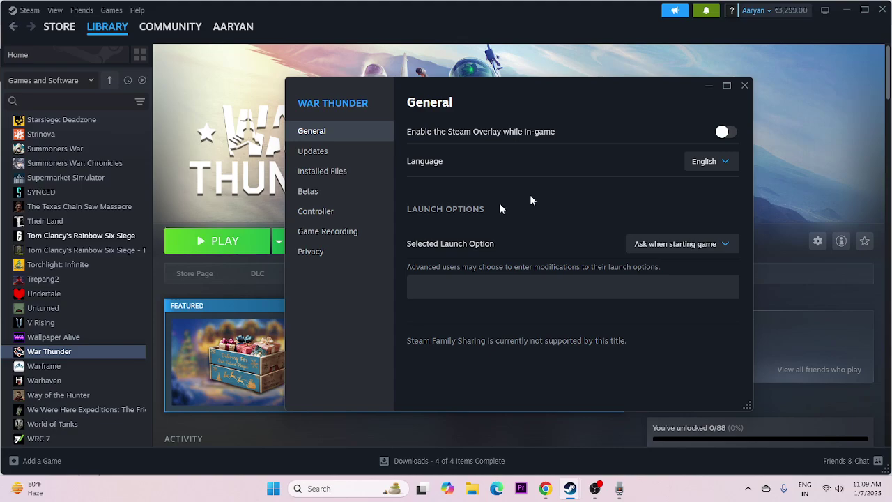
# - Try the launch option -dx11 for War Thunder, clear the entry and close the game's properties
pyautogui.click(422, 286)
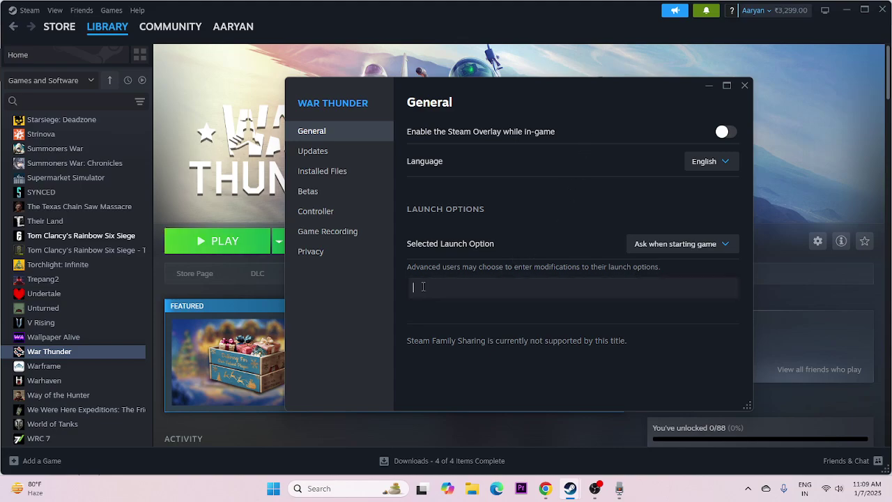
pyautogui.write('-dx11')
pyautogui.press('BackSpace')
pyautogui.moveTo(449, 287); pyautogui.dragTo(406, 289)
pyautogui.click(419, 286)
pyautogui.moveTo(414, 286); pyautogui.dragTo(451, 291)
pyautogui.press('BackSpace')
pyautogui.click(745, 86)
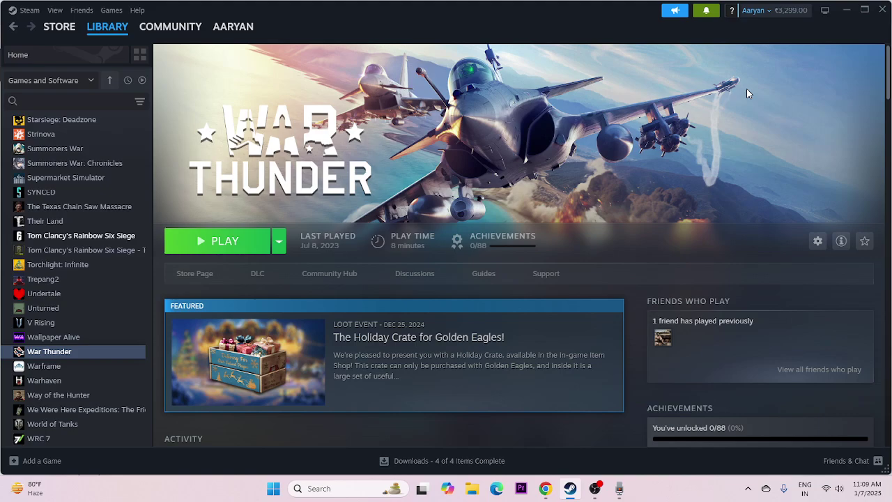
# - Reopen System Configuration, disable all services, hide the Microsoft services and apply, dismissing the restart prompt
pyautogui.click(334, 486)
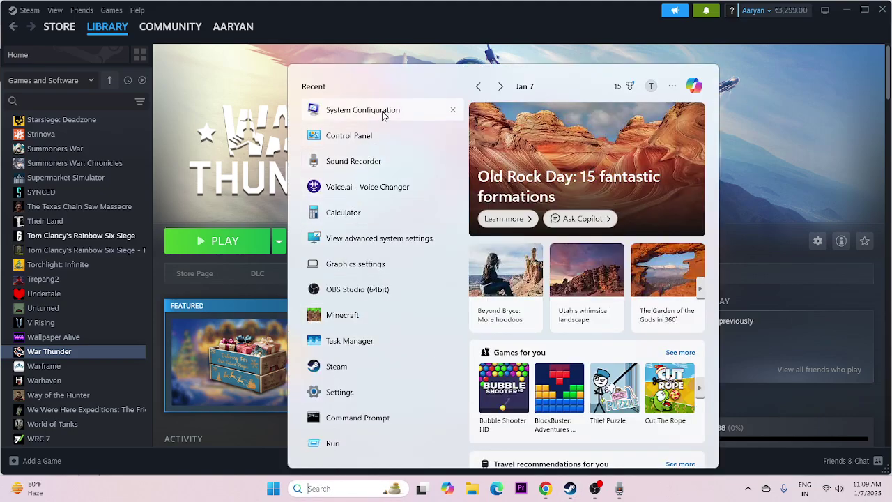
pyautogui.click(382, 116)
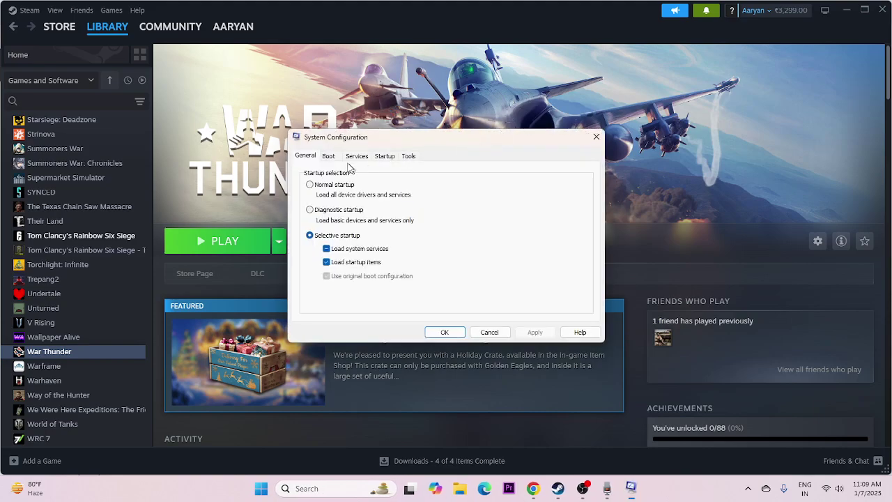
pyautogui.click(356, 156)
pyautogui.click(567, 303)
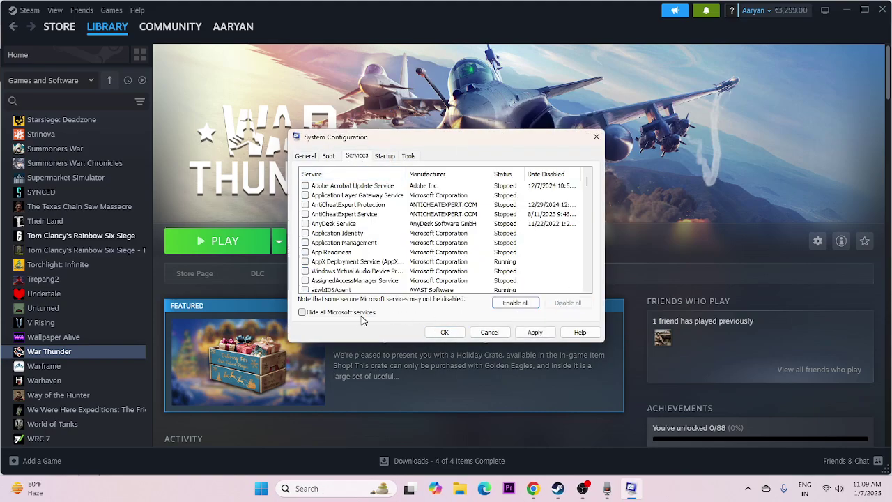
pyautogui.click(334, 312)
pyautogui.click(534, 332)
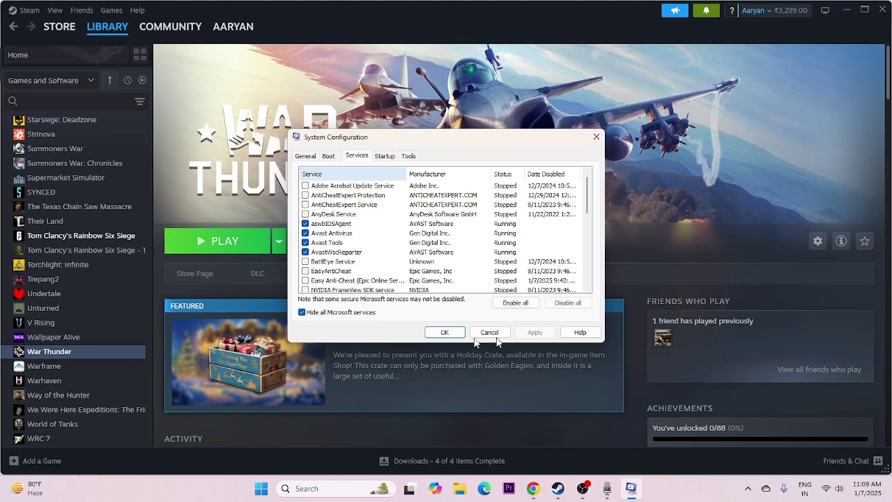
pyautogui.click(443, 331)
pyautogui.click(535, 204)
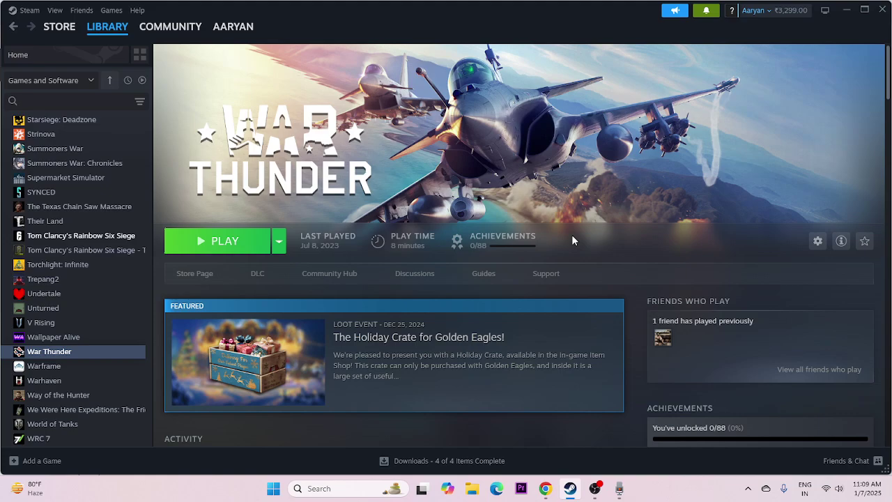
# - Open Task Manager full screen, examine the running apps and background processes, and close it
pyautogui.rightClick(277, 491)
pyautogui.click(292, 352)
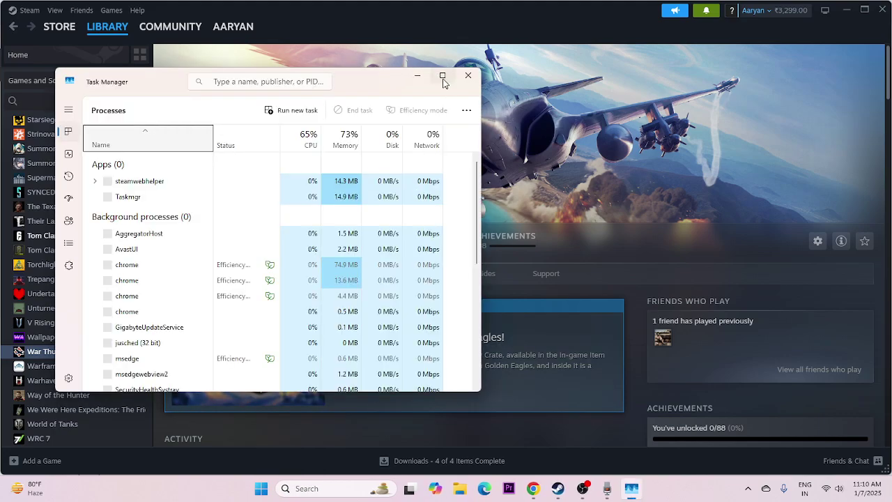
pyautogui.click(442, 77)
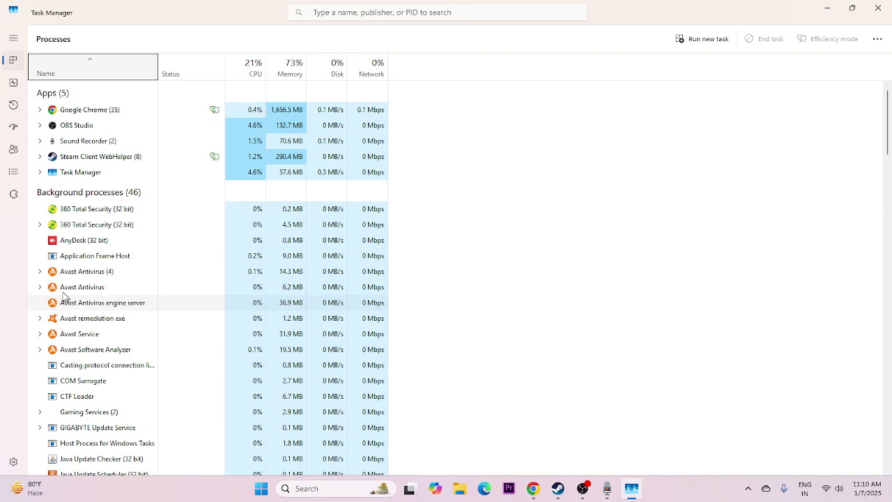
pyautogui.scroll(-2, 163, 279)
pyautogui.scroll(-3, 181, 252)
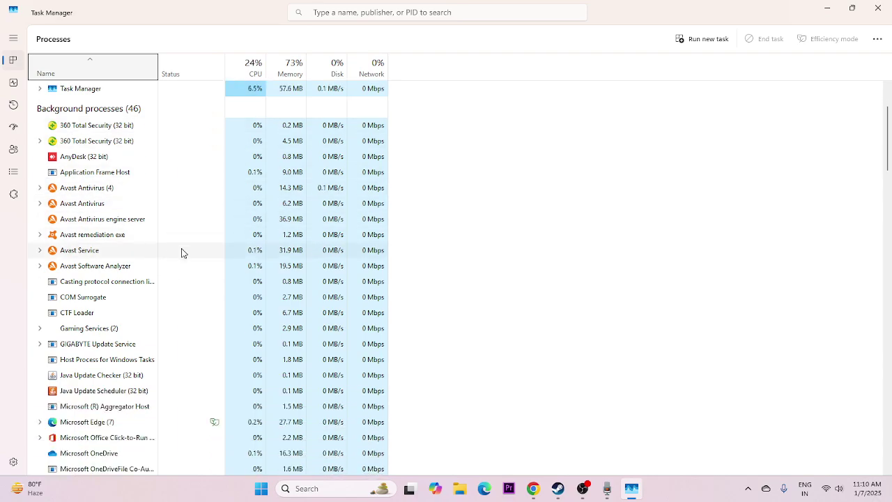
pyautogui.scroll(3, 181, 252)
pyautogui.scroll(2, 181, 252)
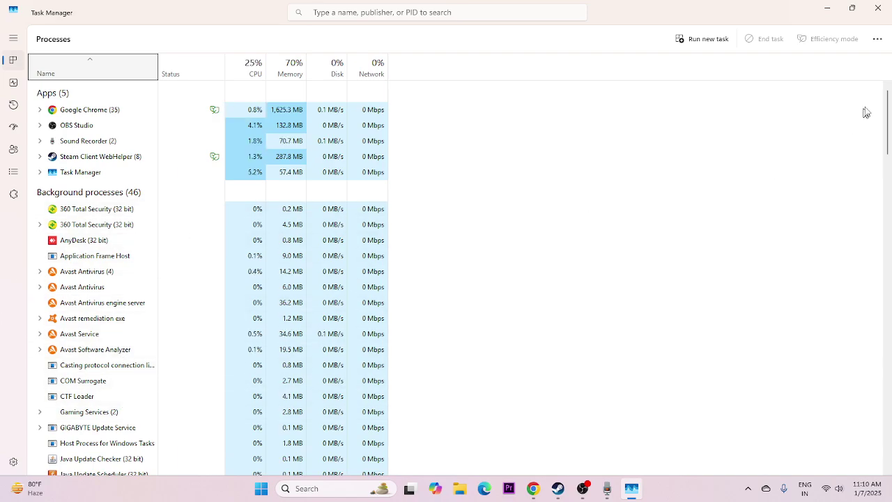
pyautogui.click(877, 8)
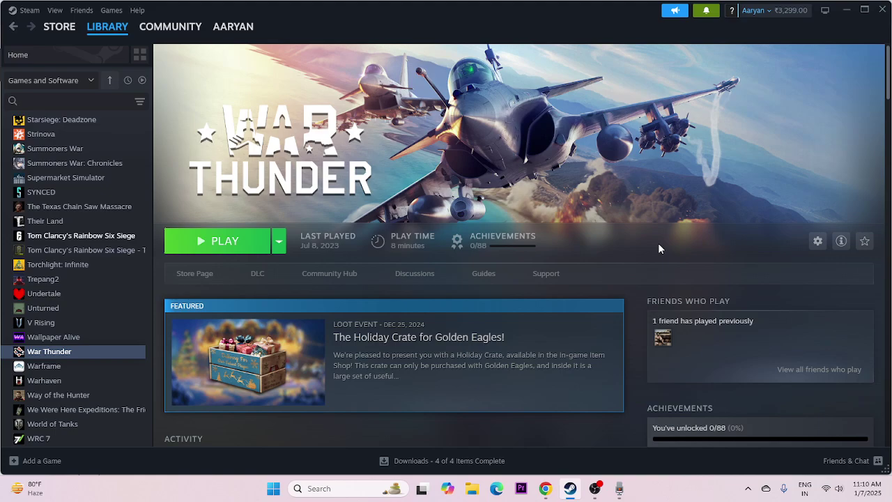
# - Open the Virtual Memory settings from the advanced performance options of System Properties
pyautogui.click(320, 488)
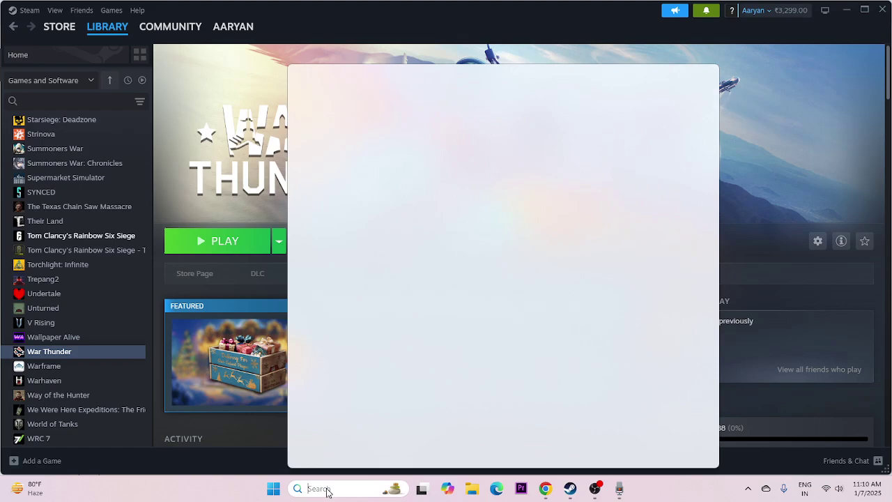
pyautogui.write('VIEW')
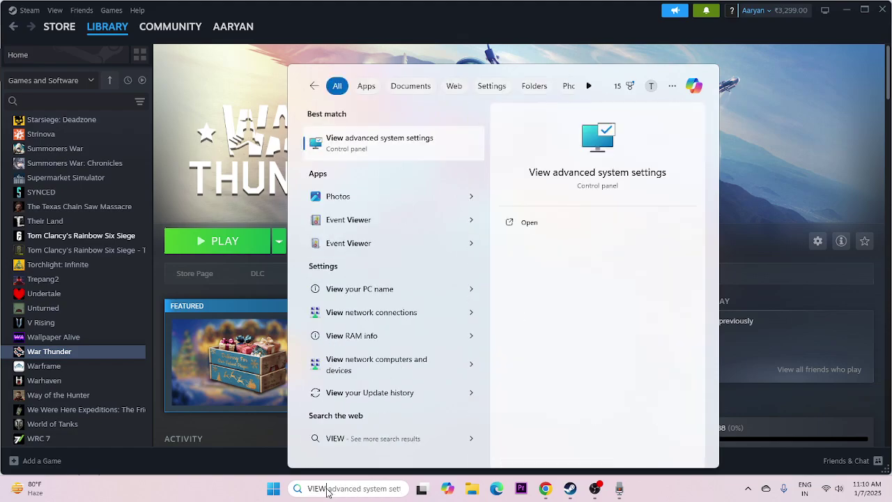
pyautogui.click(413, 152)
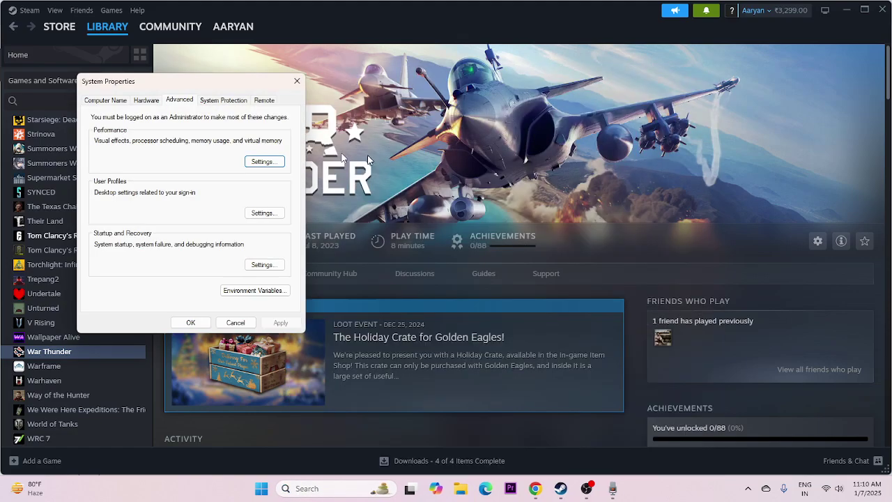
pyautogui.click(264, 161)
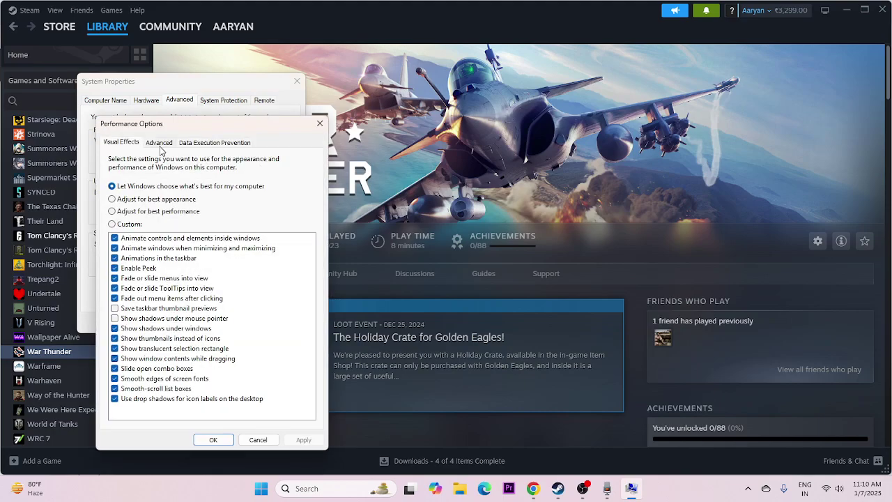
pyautogui.click(159, 143)
pyautogui.click(279, 285)
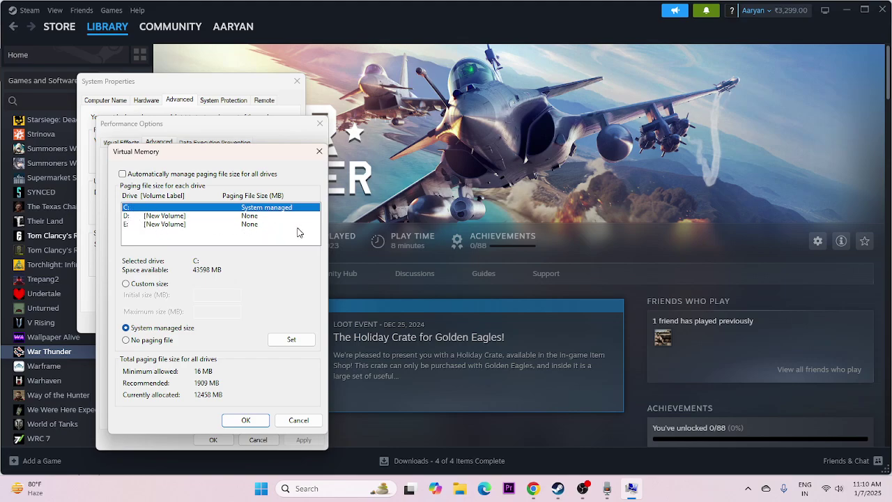
# - Choose a custom paging file size for drive E: and open Calculator
pyautogui.click(129, 224)
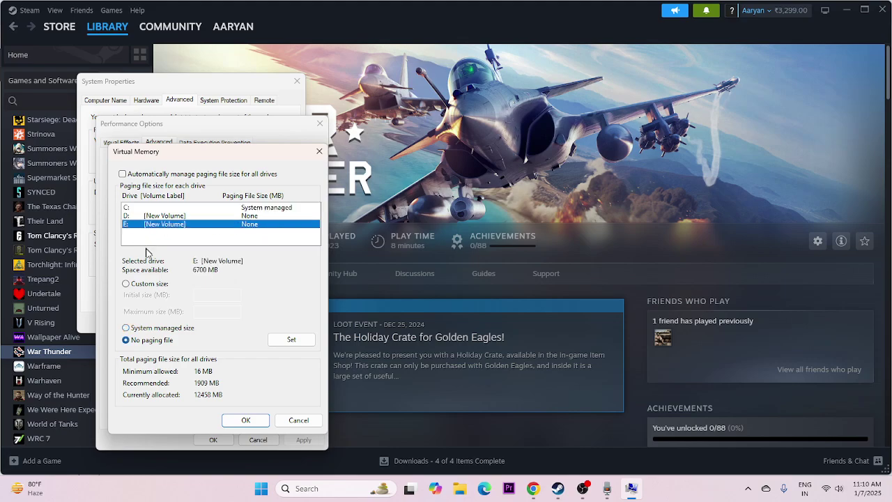
pyautogui.click(126, 284)
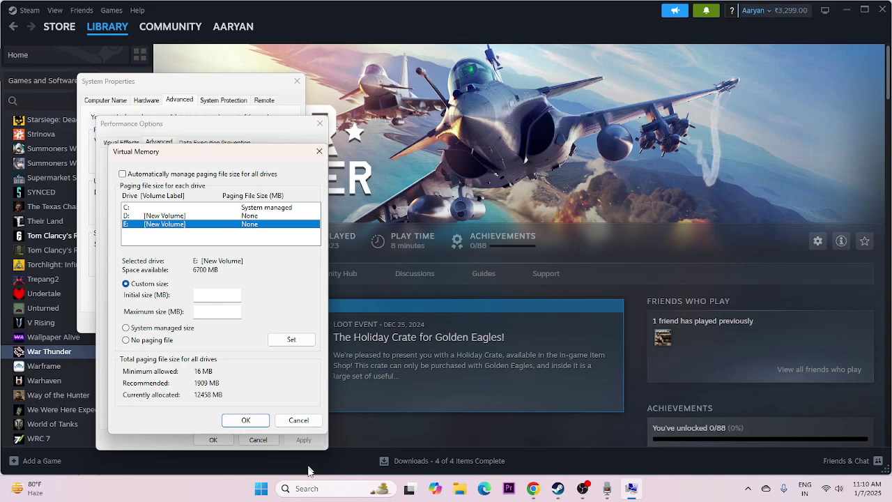
pyautogui.click(298, 487)
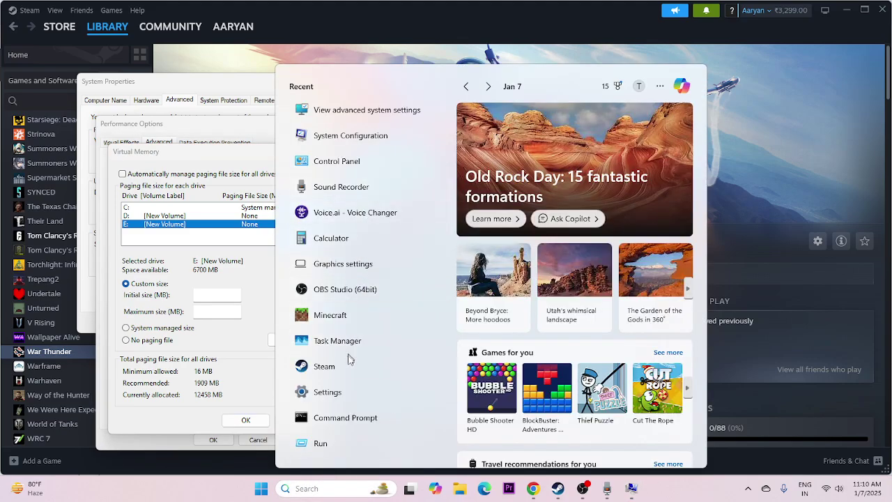
pyautogui.click(359, 237)
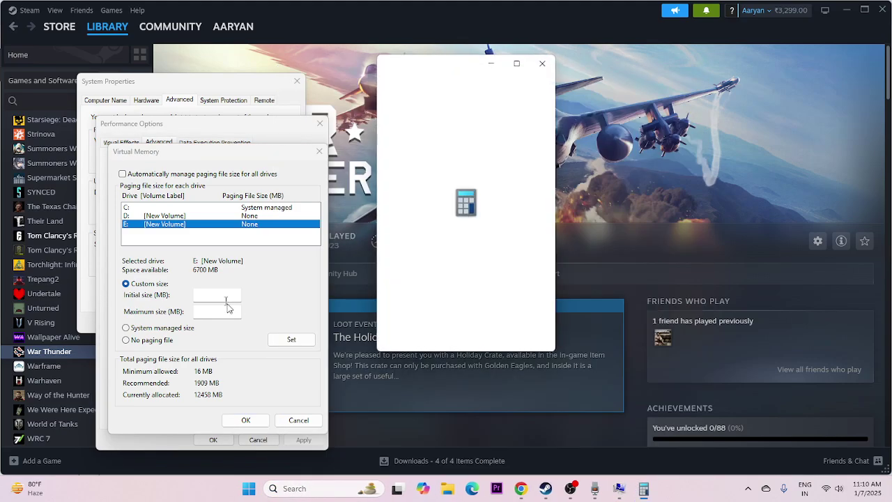
# - Calculate the initial paging file size by multiplying 16 by 1024 and the result by 1.5
pyautogui.click(400, 305)
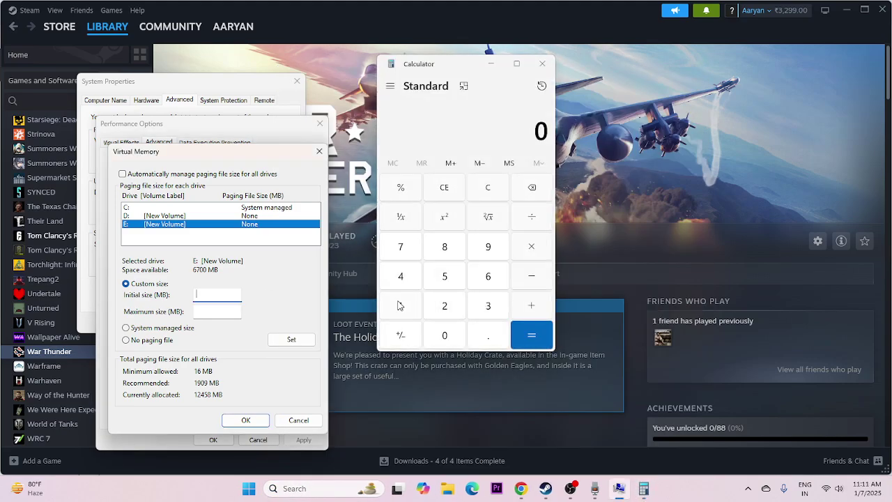
pyautogui.click(486, 278)
pyautogui.click(519, 255)
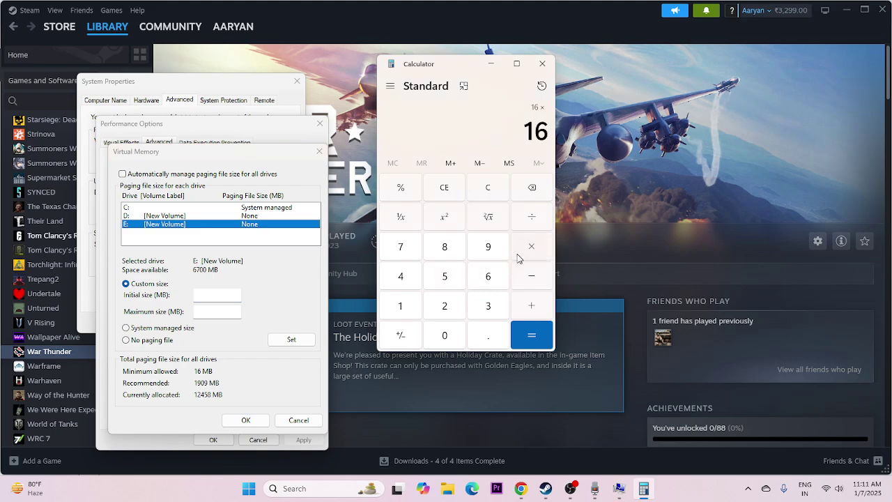
pyautogui.click(399, 307)
pyautogui.write('24')
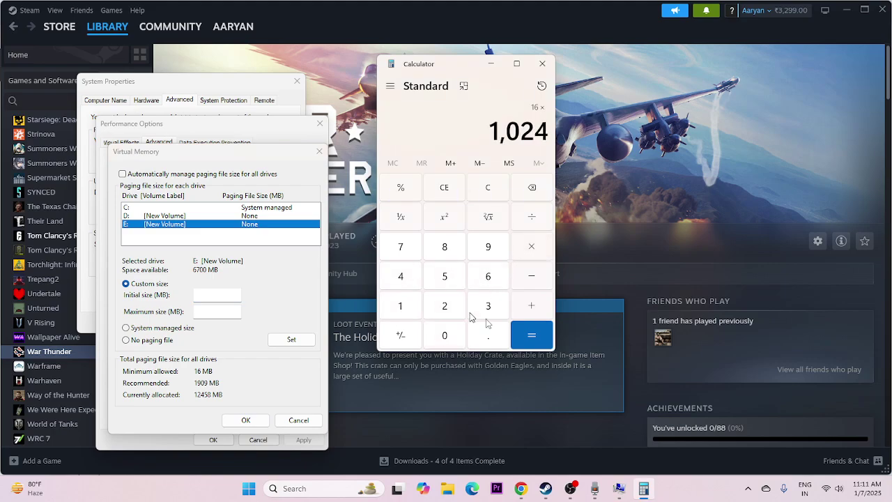
pyautogui.click(531, 335)
pyautogui.click(531, 246)
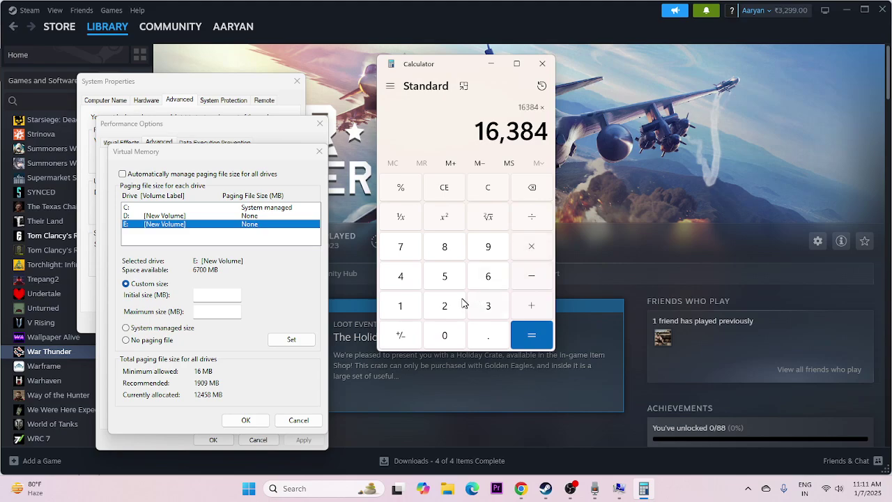
pyautogui.click(401, 306)
pyautogui.click(488, 335)
pyautogui.click(444, 276)
pyautogui.click(531, 335)
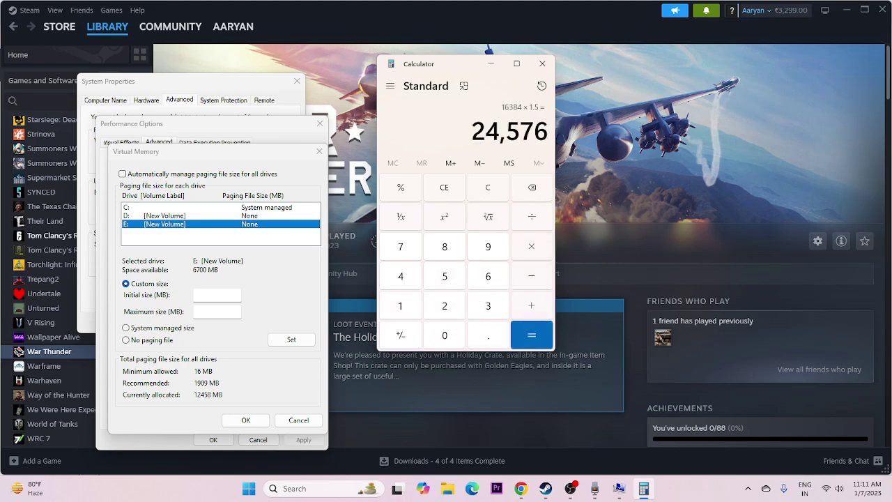
# - Copy the calculated 24,576 into the initial size of drive E:'s paging file
pyautogui.moveTo(472, 130); pyautogui.dragTo(549, 131)
pyautogui.hotkey('ctrl', 'c')
pyautogui.rightClick(533, 133)
pyautogui.click(550, 148)
pyautogui.rightClick(208, 293)
pyautogui.click(235, 338)
pyautogui.press('Tab')
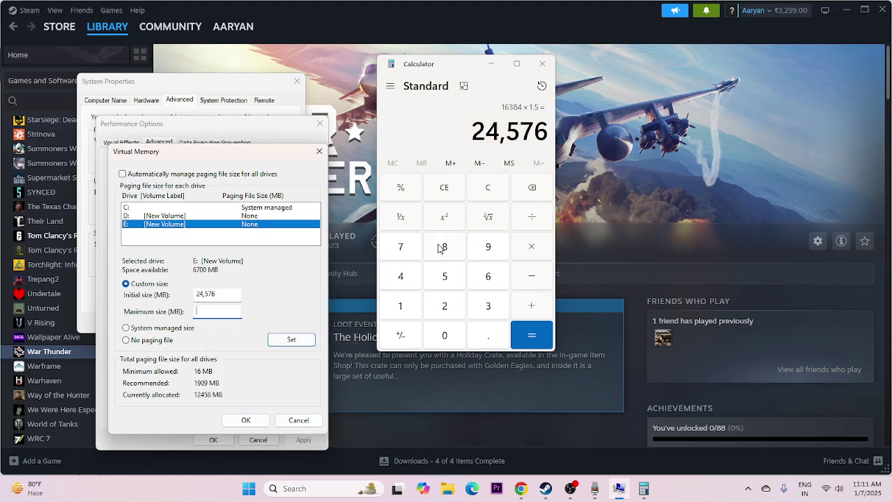
# - Clear the calculation and work out the maximum paging file size as 16 times 1024 times 3
pyautogui.click(444, 186)
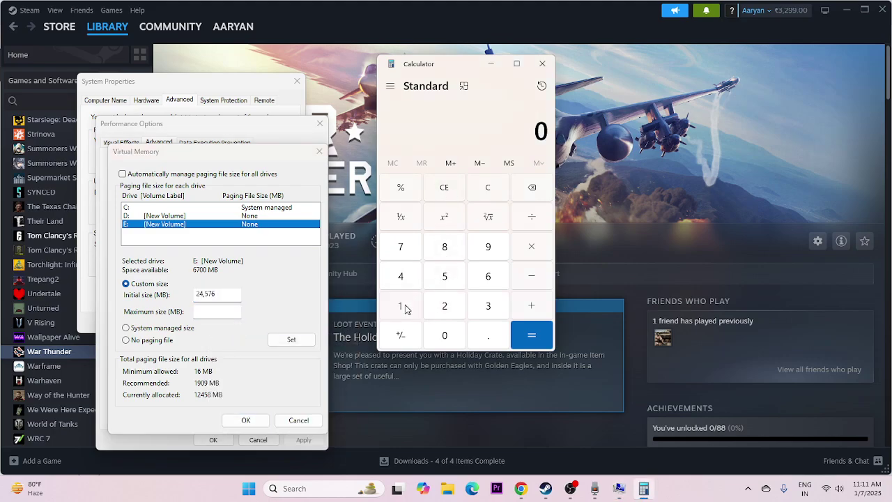
pyautogui.click(407, 309)
pyautogui.click(488, 276)
pyautogui.click(523, 246)
pyautogui.click(409, 309)
pyautogui.click(441, 331)
pyautogui.click(444, 307)
pyautogui.click(401, 275)
pyautogui.click(531, 335)
pyautogui.click(533, 256)
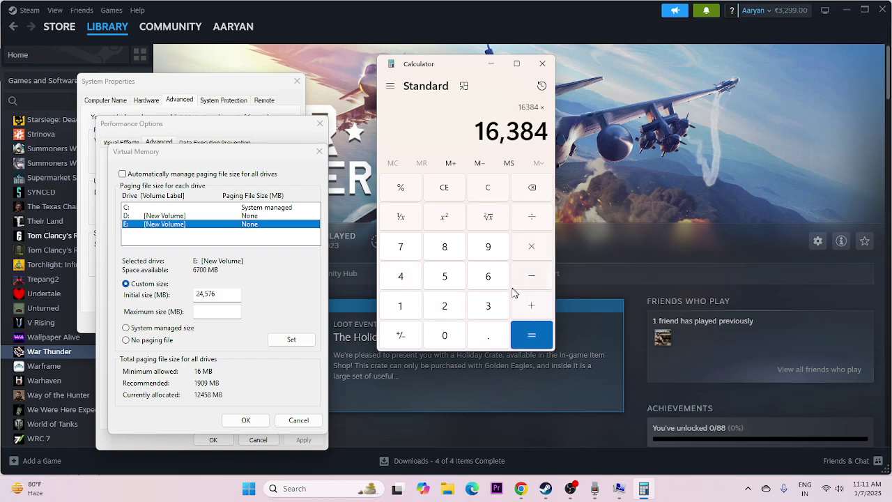
pyautogui.click(491, 306)
pyautogui.click(526, 328)
# - Copy the calculated 49,152 into the maximum size of drive E:'s paging file
pyautogui.moveTo(476, 131); pyautogui.dragTo(548, 131)
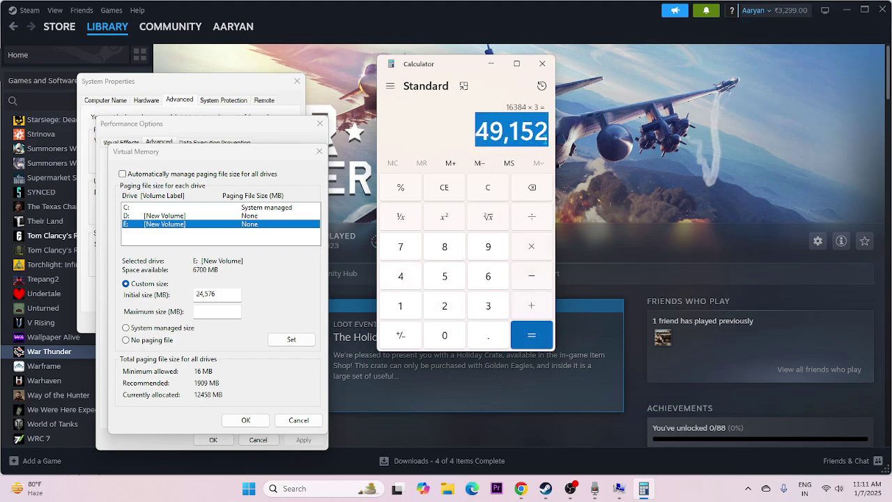
pyautogui.rightClick(541, 141)
pyautogui.click(578, 150)
pyautogui.rightClick(209, 311)
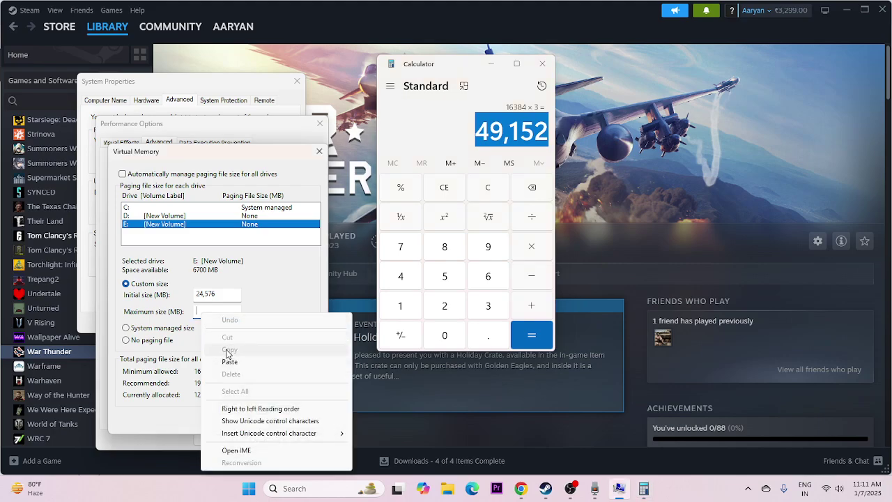
pyautogui.click(230, 360)
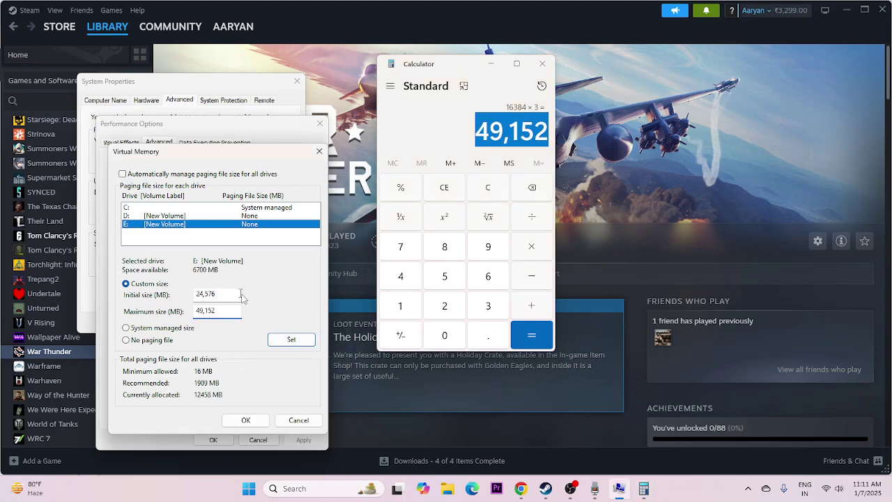
# - Confirm the Virtual Memory and Performance Options dialogs, and close System Properties and Calculator
pyautogui.click(245, 419)
pyautogui.click(213, 439)
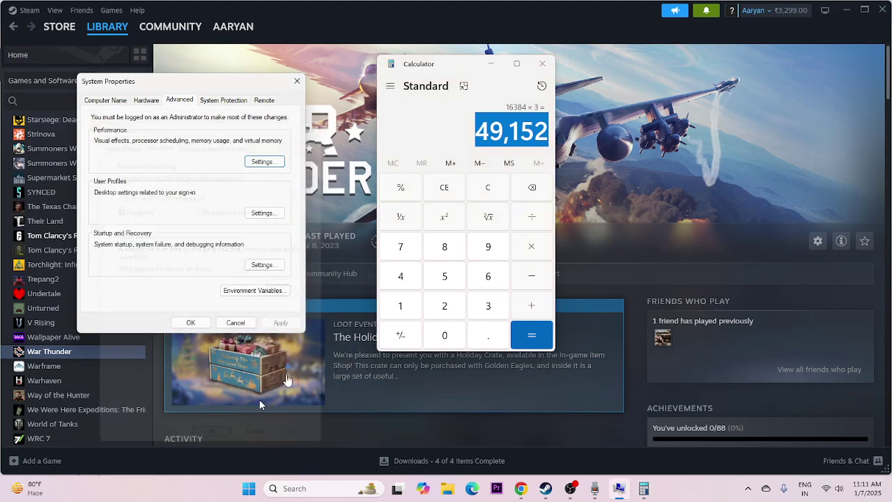
pyautogui.click(296, 81)
pyautogui.click(542, 65)
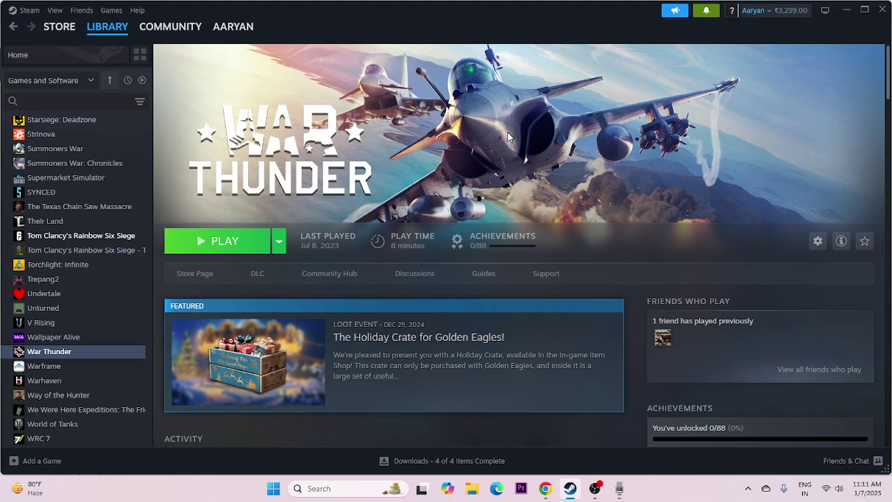
# - Search Windows for GRA and open Graphics settings to view the list of custom application settings
pyautogui.click(343, 490)
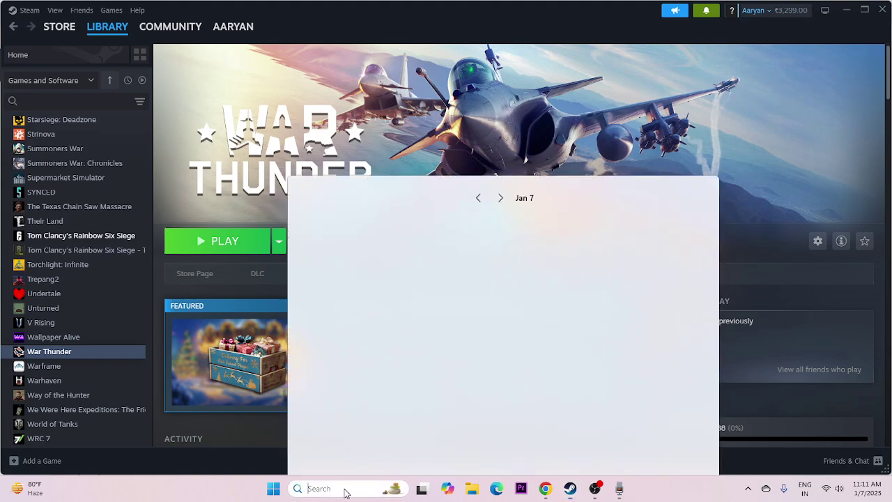
pyautogui.write('GRA')
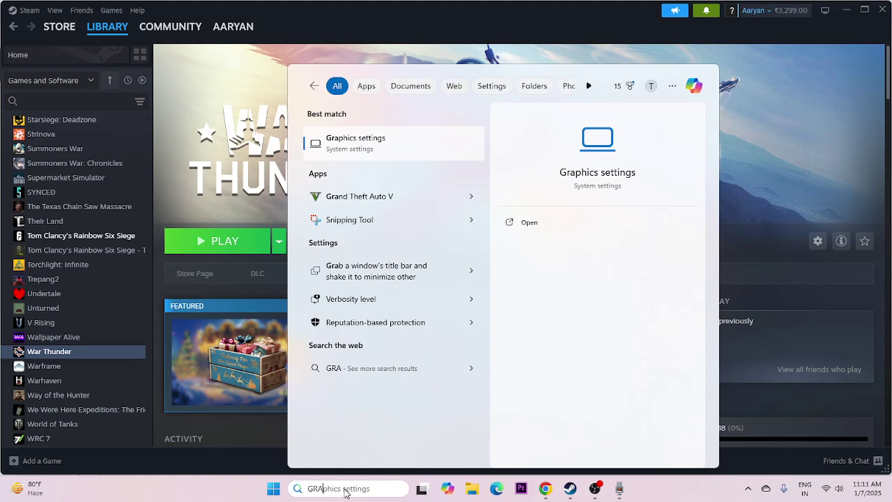
pyautogui.click(377, 143)
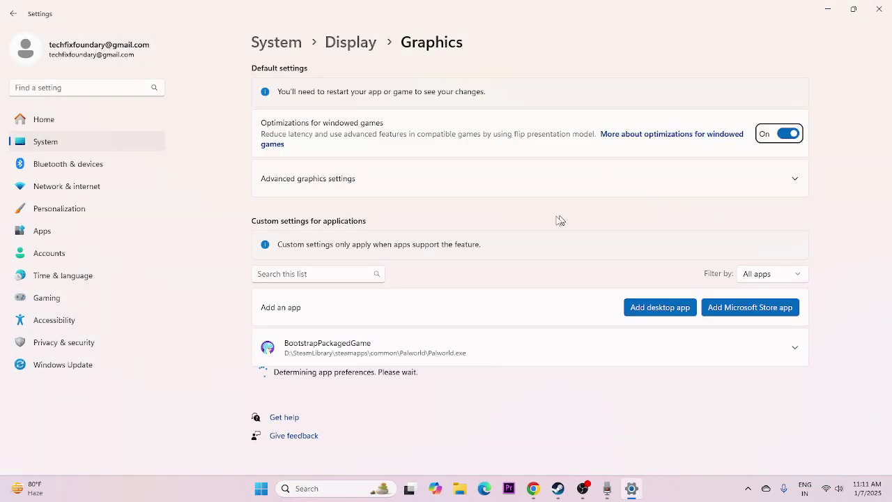
pyautogui.scroll(-1, 529, 223)
pyautogui.scroll(-2, 512, 227)
pyautogui.scroll(2, 639, 193)
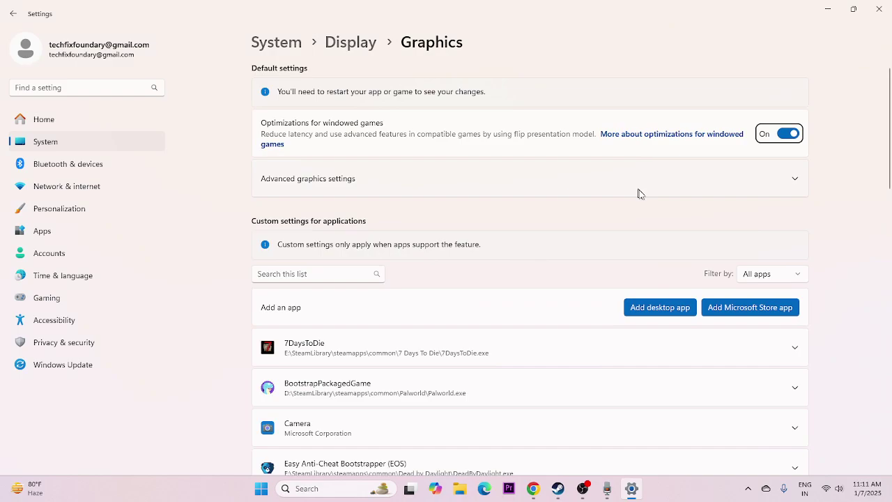
# - Start adding a desktop app and browse to the SteamLibrary\steamapps\common folder on drive E:
pyautogui.click(660, 307)
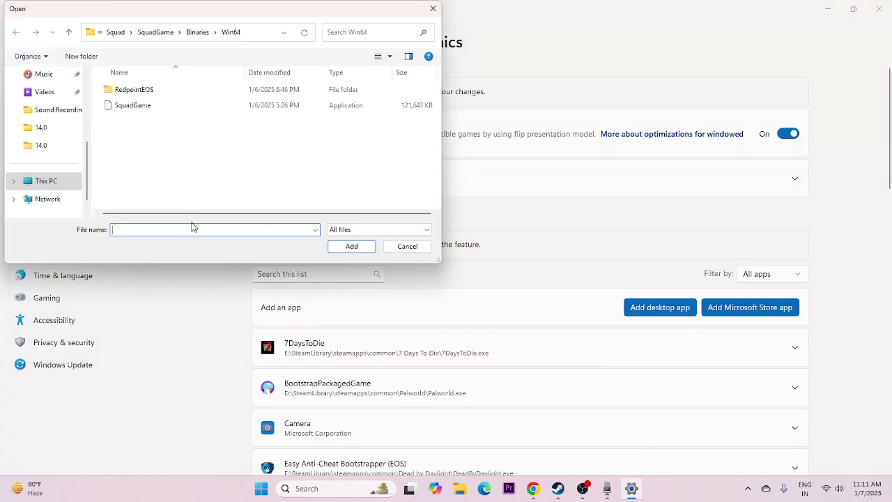
pyautogui.click(51, 181)
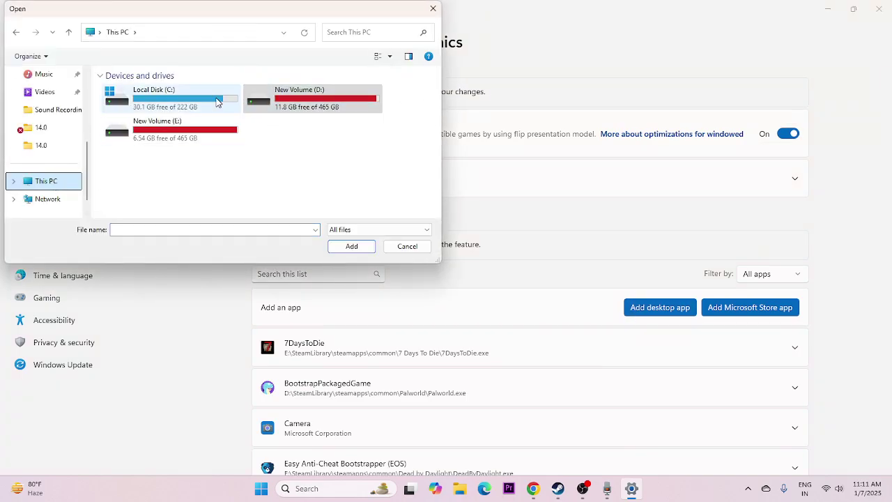
pyautogui.doubleClick(201, 139)
pyautogui.doubleClick(137, 106)
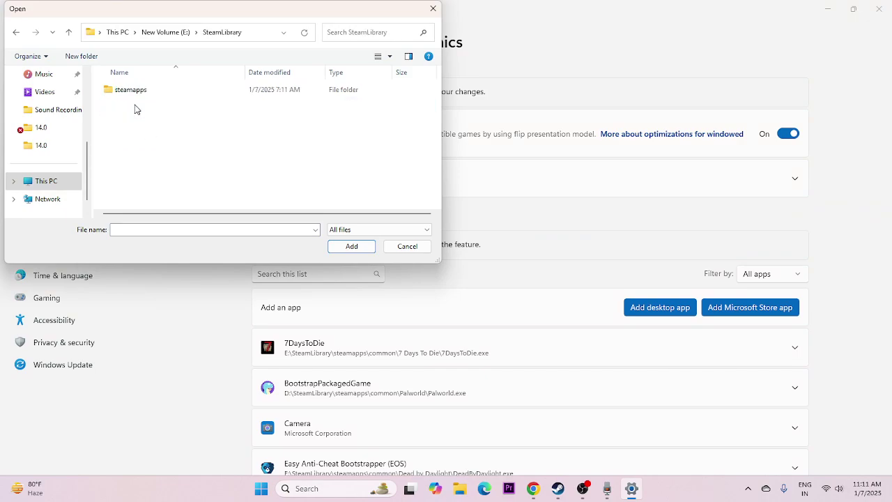
pyautogui.click(137, 94)
pyautogui.doubleClick(137, 93)
pyautogui.doubleClick(136, 92)
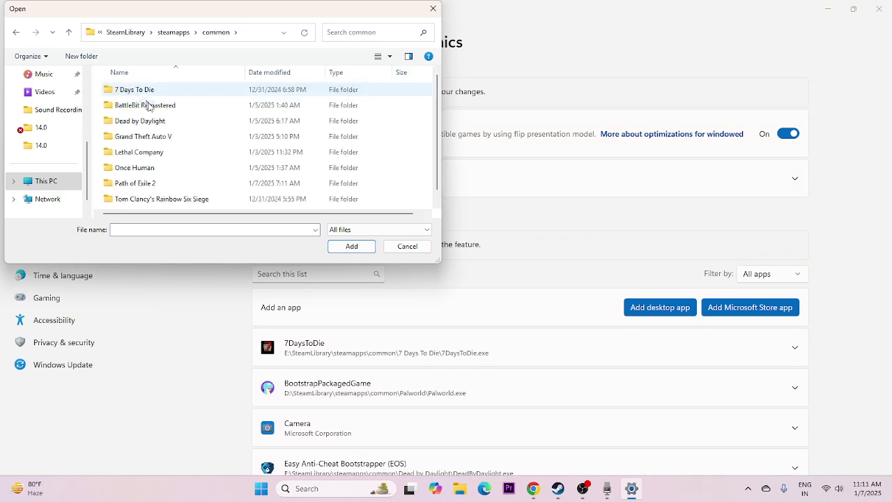
# - Open the War Thunder folder and add its launcher application to the custom graphics settings
pyautogui.scroll(-1, 167, 155)
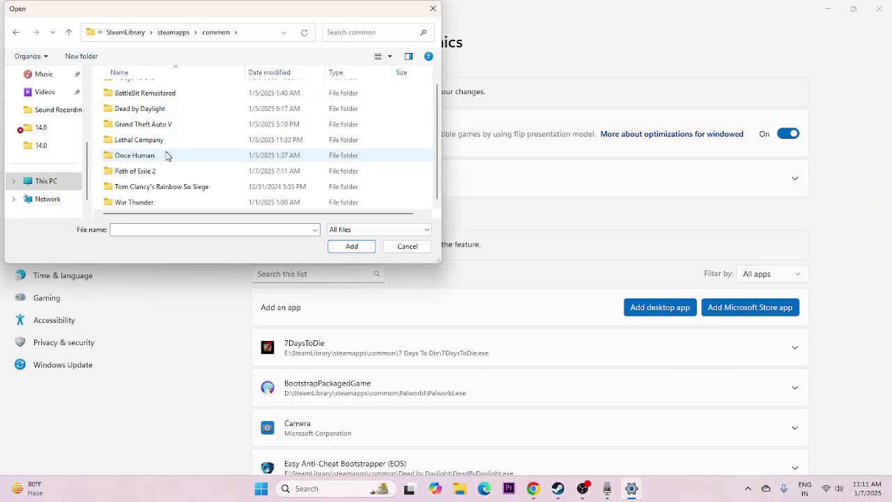
pyautogui.click(147, 204)
pyautogui.doubleClick(147, 203)
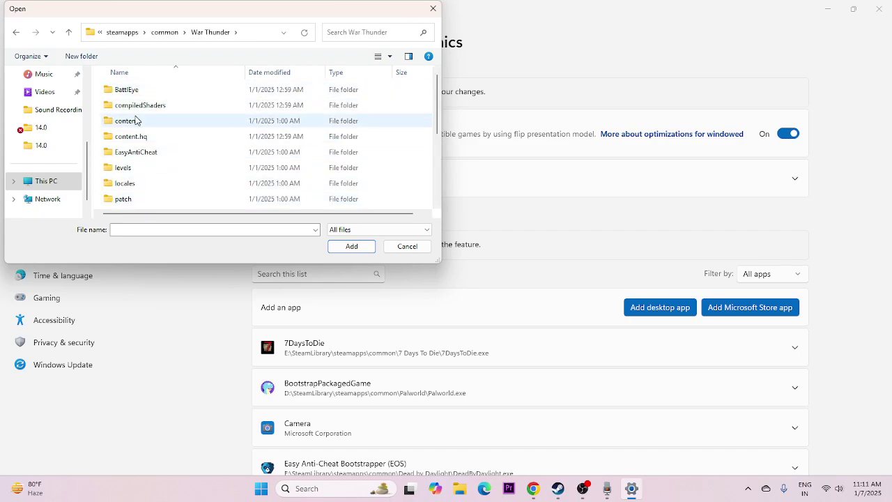
pyautogui.scroll(-2, 150, 142)
pyautogui.scroll(-1, 149, 141)
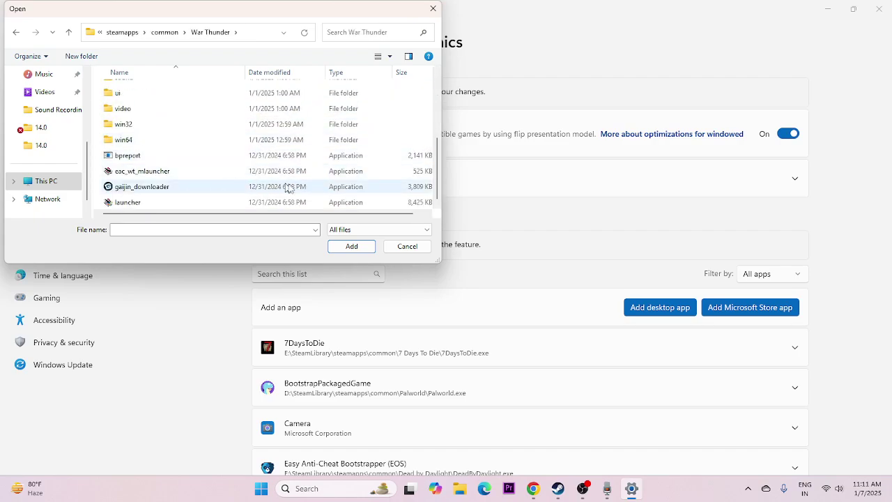
pyautogui.click(216, 203)
pyautogui.click(345, 249)
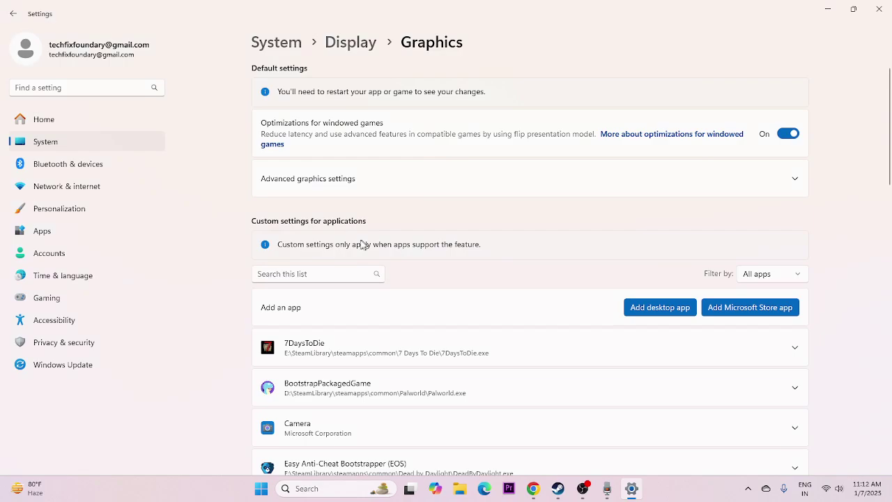
# - Set the GPU preference of Gaijin Smart Launcher to High Performance (NVIDIA GeForce GTX 1650 SUPER) and close Settings
pyautogui.scroll(-5, 884, 259)
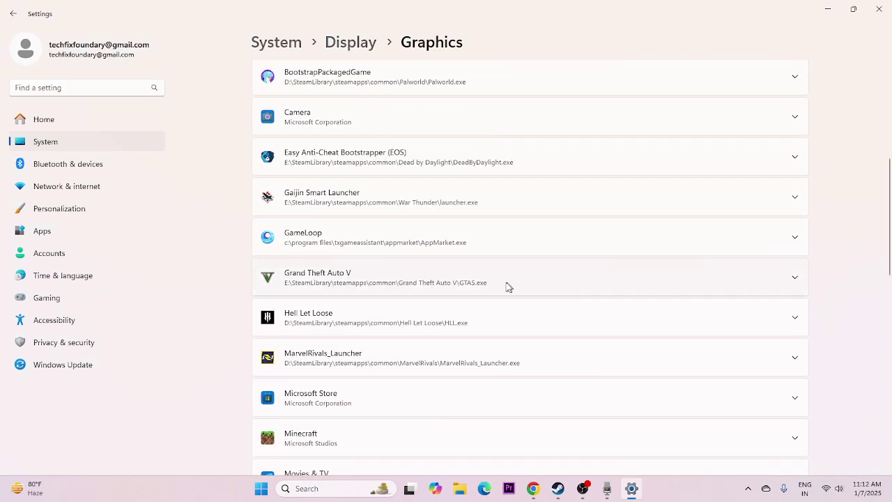
pyautogui.click(795, 201)
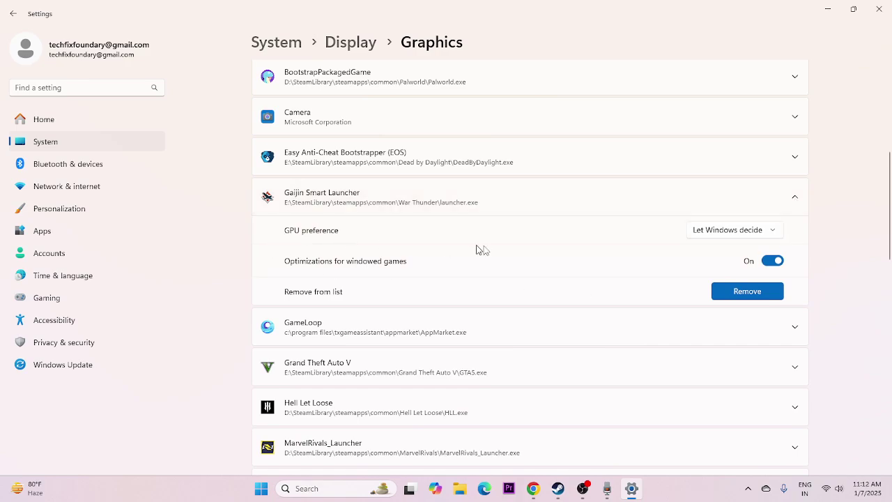
pyautogui.click(769, 234)
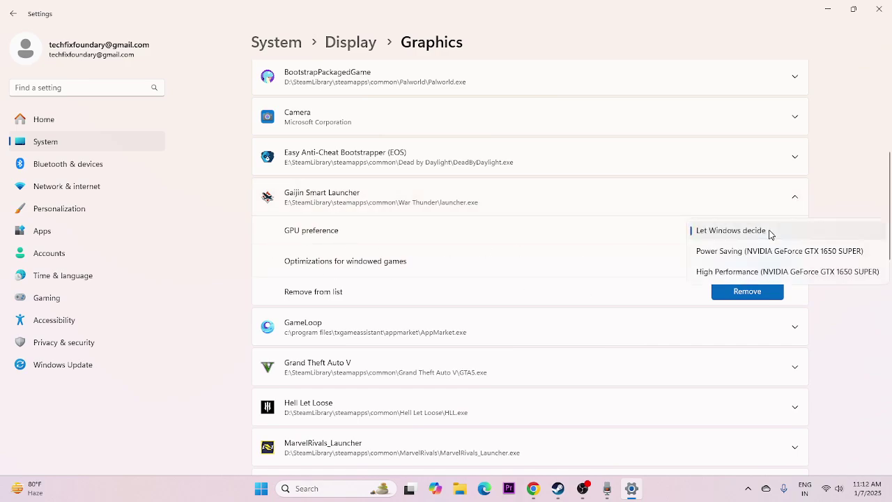
pyautogui.click(739, 271)
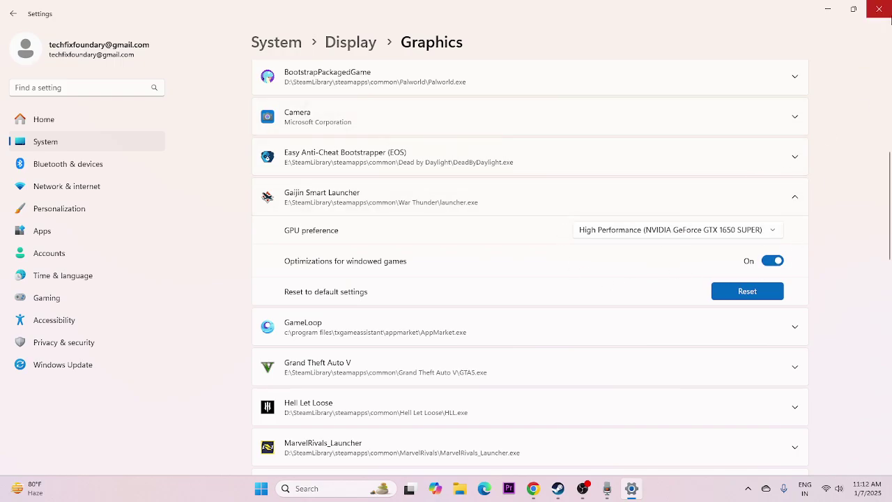
pyautogui.click(878, 9)
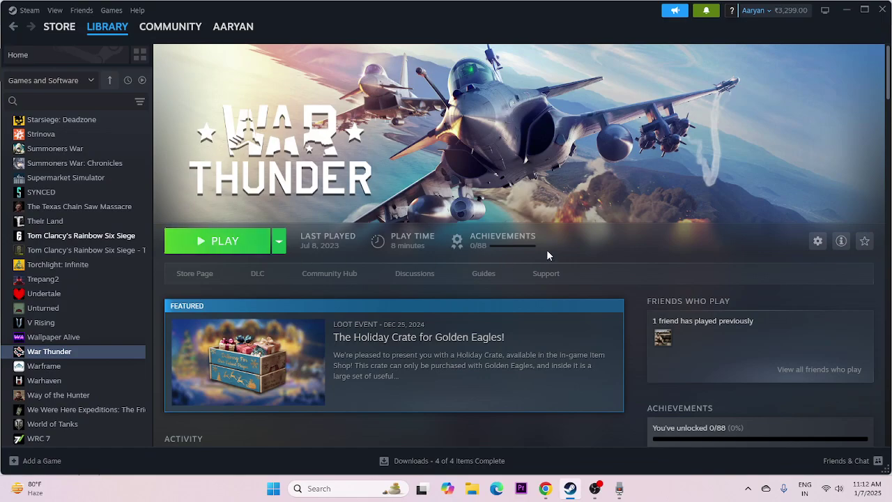
# - Switch to Chrome and bring up the Manual Driver Search form on the NVIDIA drivers page
pyautogui.click(545, 488)
pyautogui.scroll(2, 458, 285)
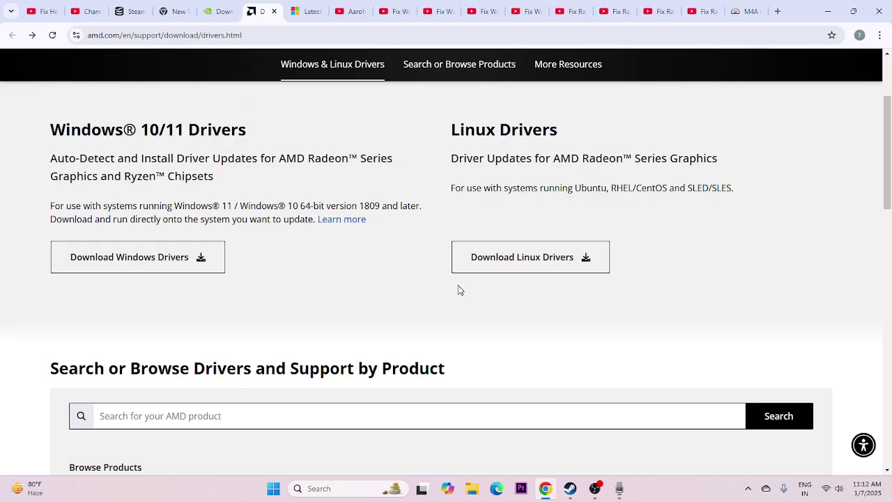
pyautogui.click(220, 11)
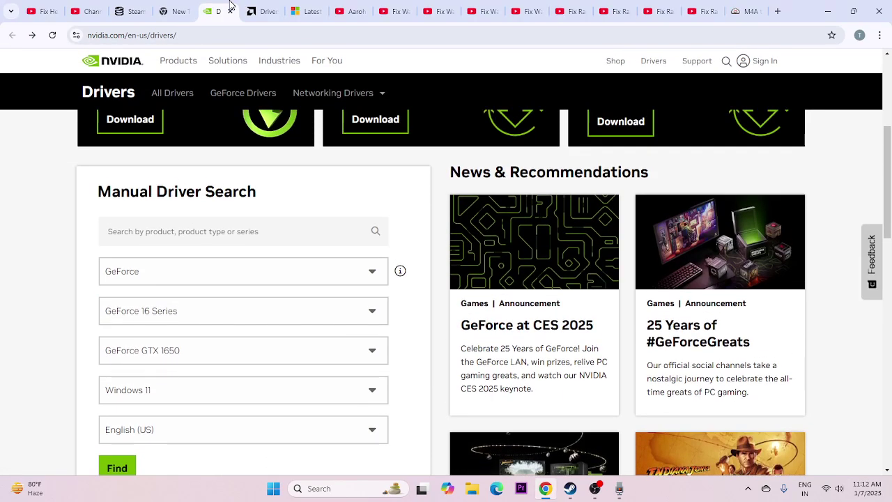
pyautogui.click(261, 11)
pyautogui.click(220, 11)
pyautogui.scroll(-2, 627, 237)
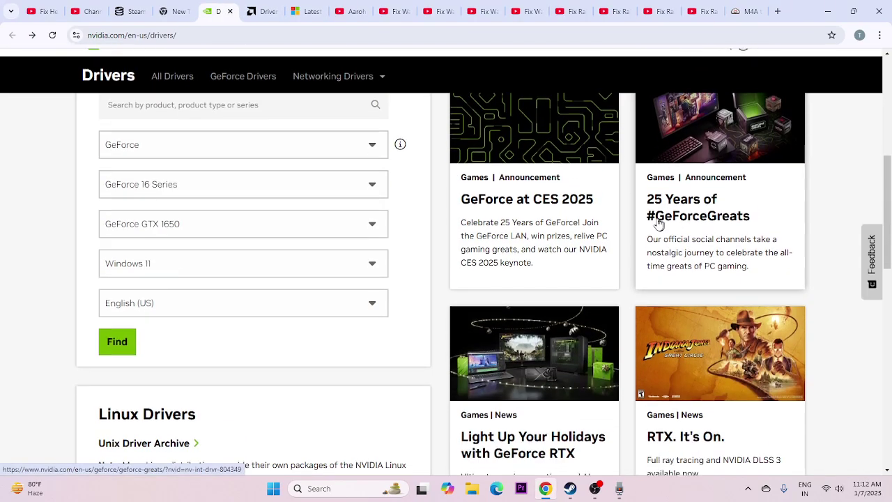
pyautogui.scroll(2, 14, 223)
pyautogui.scroll(-2, 30, 212)
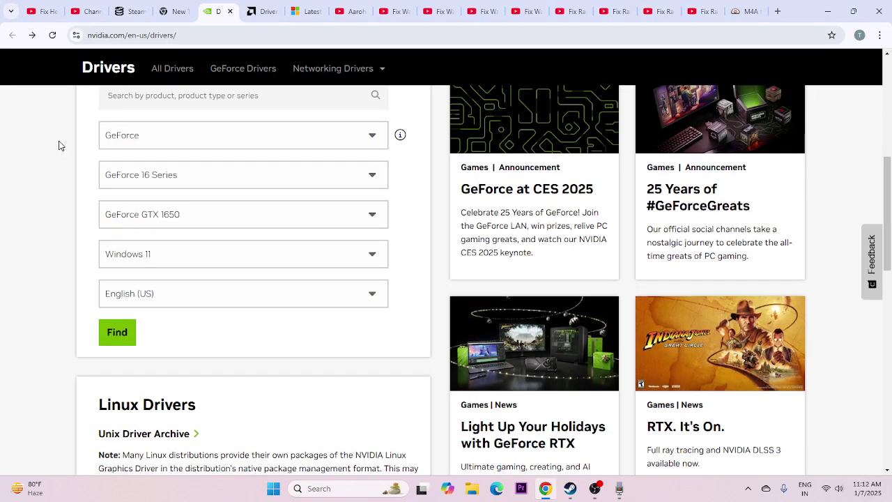
# - Check the product choices and find NVIDIA drivers for GeForce, GeForce 16 Series, GeForce GTX 1650, Windows 11, English (US)
pyautogui.click(156, 138)
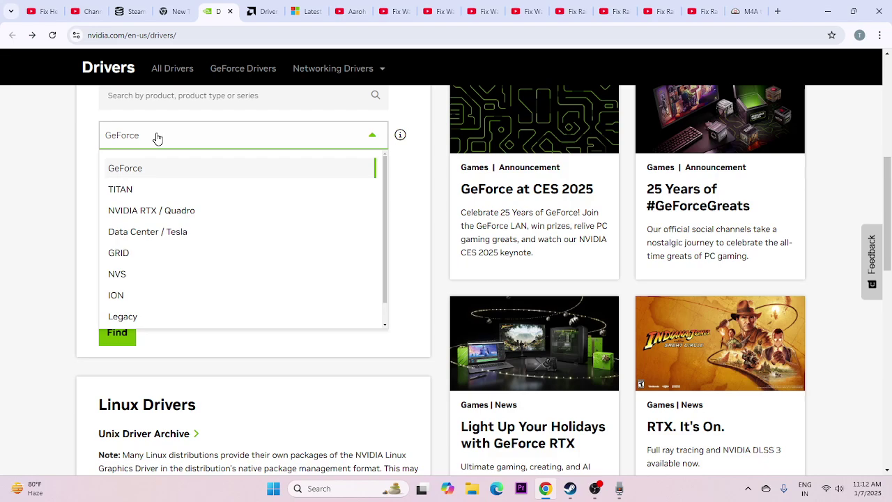
pyautogui.click(157, 138)
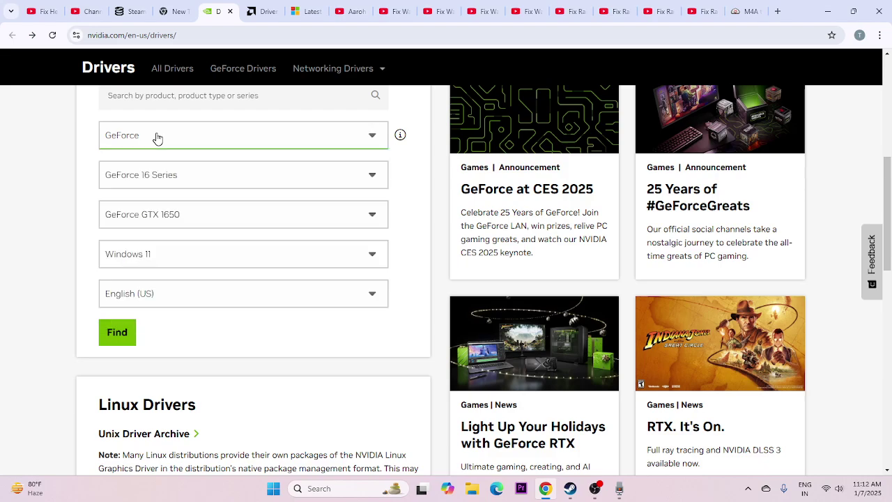
pyautogui.click(186, 178)
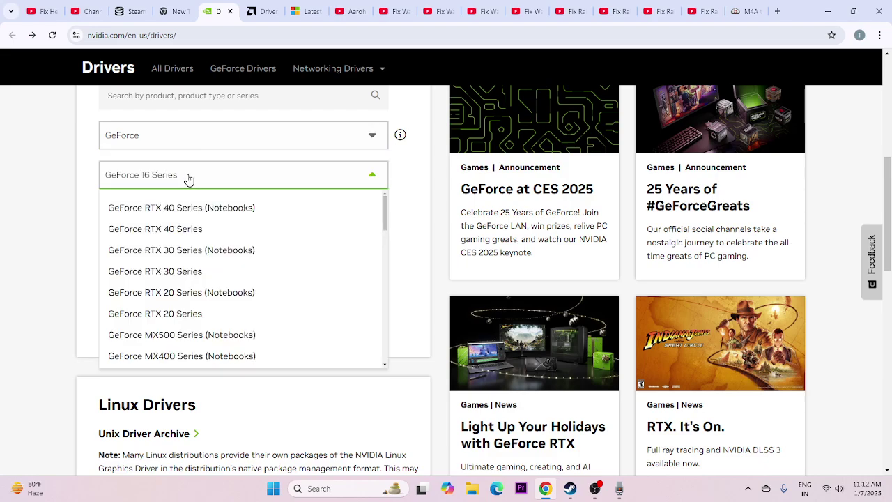
pyautogui.click(187, 178)
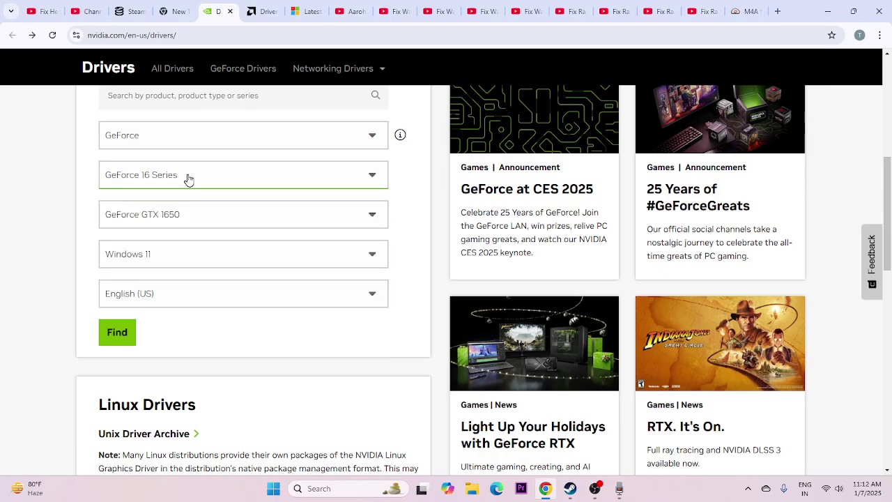
pyautogui.click(208, 221)
pyautogui.click(208, 222)
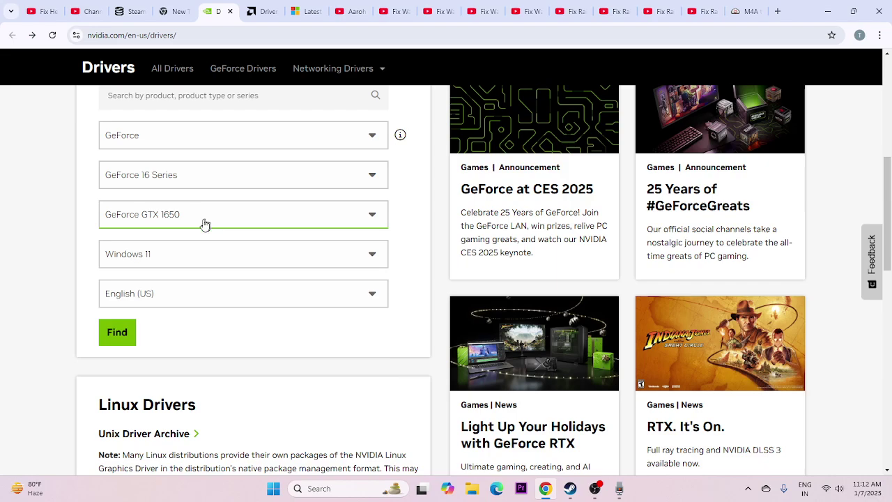
pyautogui.click(118, 333)
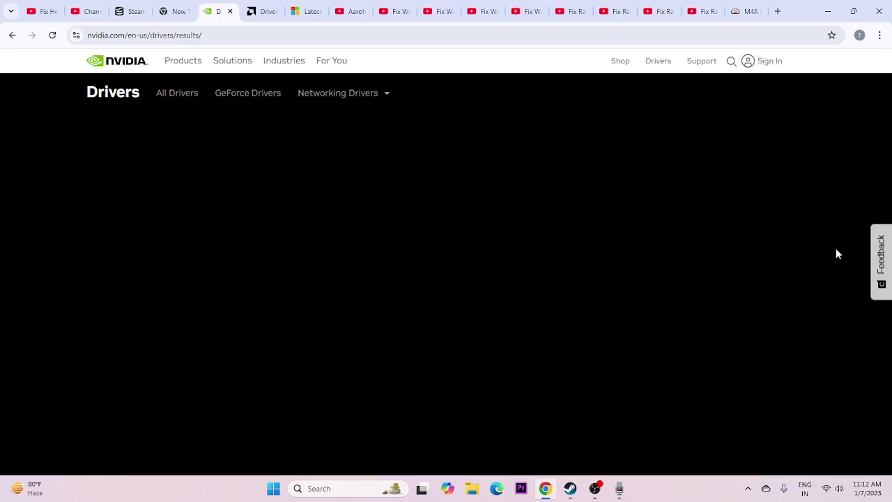
# - Examine the NVIDIA Studio Driver's version and file size in the driver results
pyautogui.scroll(-2, 836, 249)
pyautogui.scroll(-1, 838, 254)
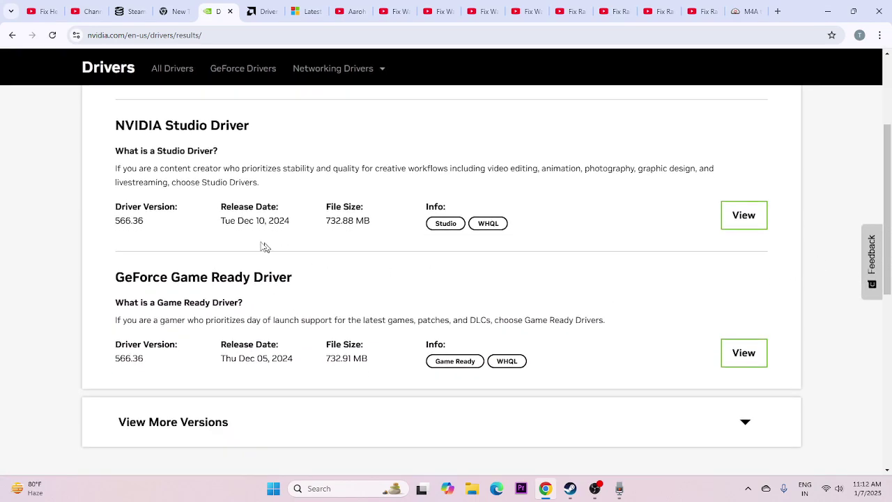
pyautogui.moveTo(115, 220); pyautogui.dragTo(154, 228)
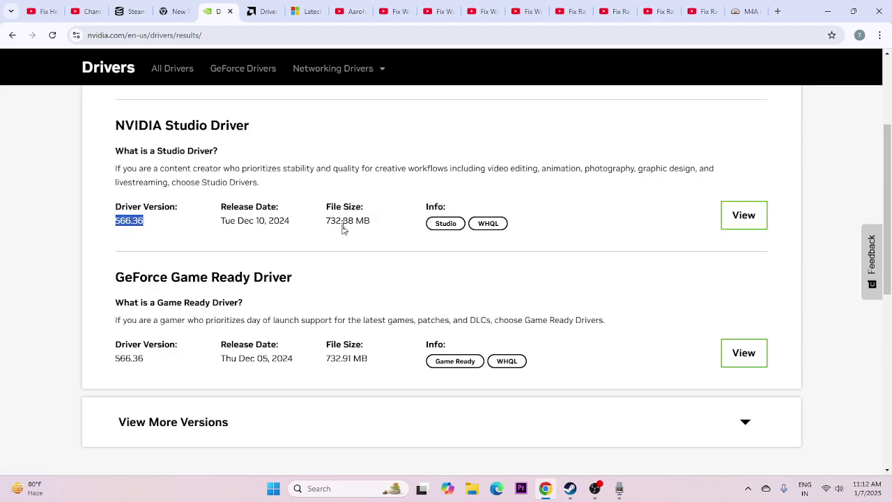
pyautogui.moveTo(335, 221); pyautogui.dragTo(371, 224)
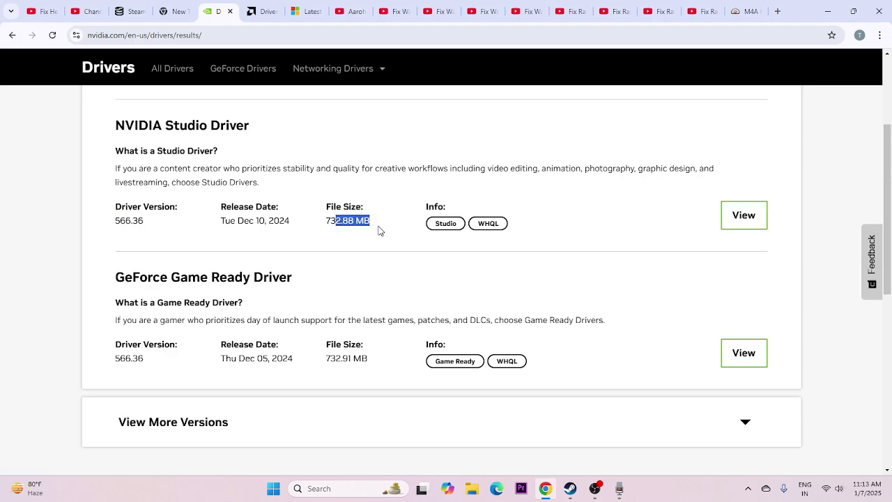
pyautogui.click(381, 231)
# - Open AMD's driver page for Graphics, Radeon RX, Radeon RX 5000 Series, AMD Radeon RX 5700
pyautogui.click(256, 7)
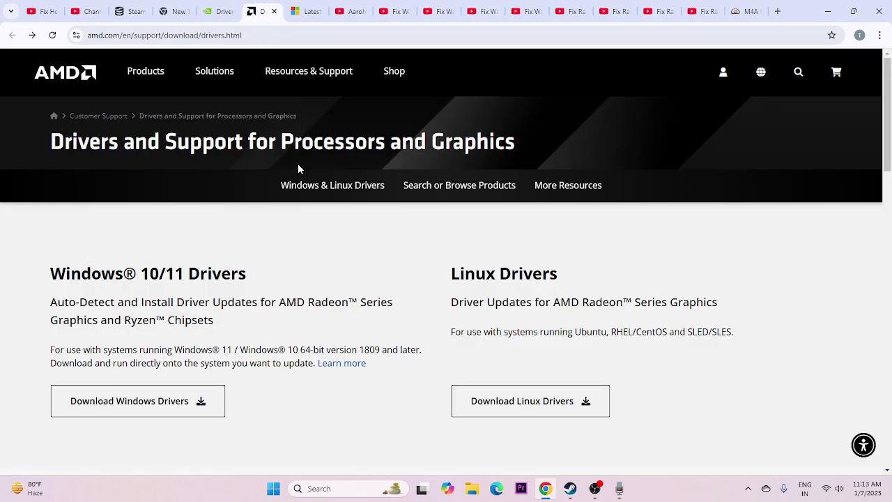
pyautogui.scroll(-6, 298, 169)
pyautogui.click(106, 254)
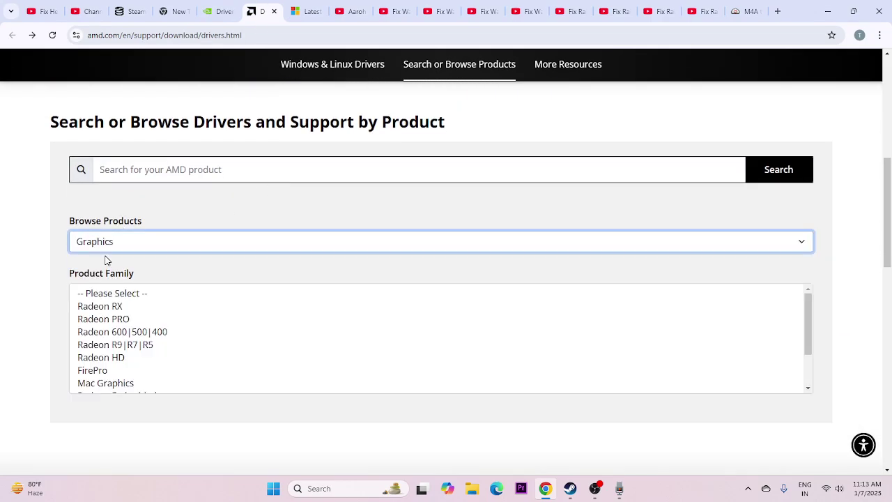
pyautogui.click(123, 307)
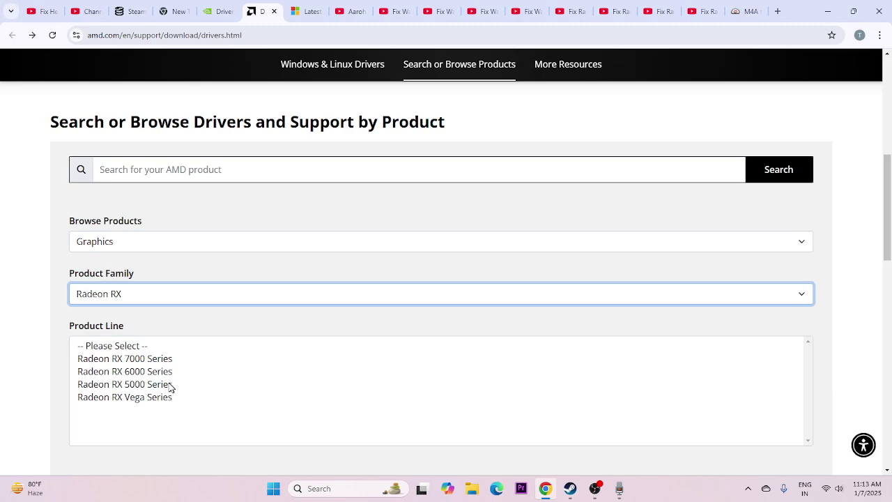
pyautogui.click(171, 385)
pyautogui.scroll(-2, 168, 348)
pyautogui.click(175, 325)
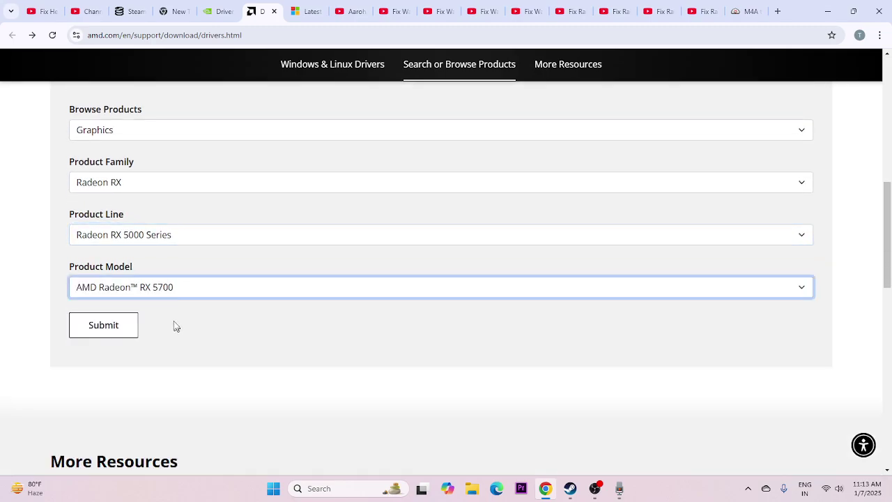
pyautogui.click(116, 322)
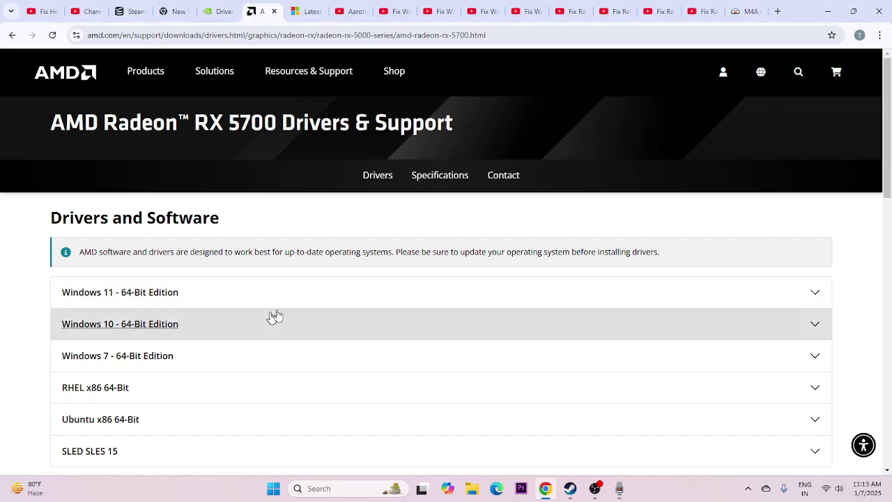
# - Examine the Microsoft Visual C++ Redistributable page and its download table for the X64 and X86 versions
pyautogui.click(292, 10)
pyautogui.scroll(5, 441, 261)
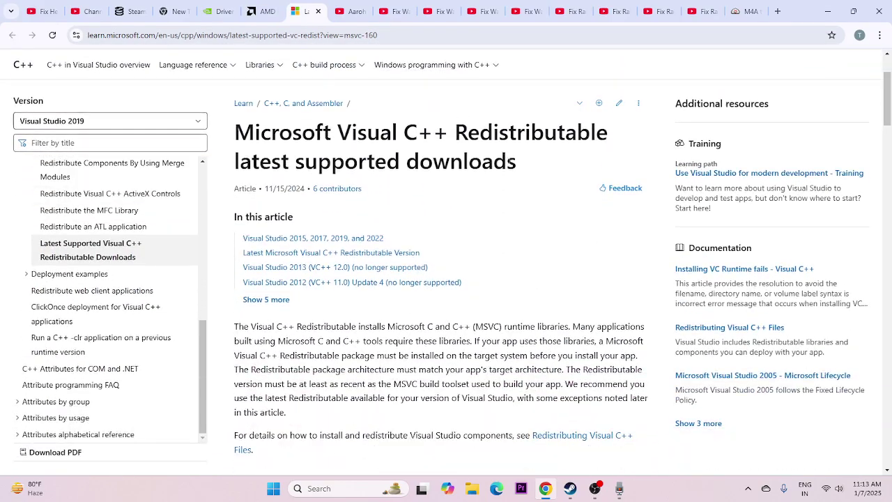
pyautogui.moveTo(524, 165); pyautogui.dragTo(255, 131)
pyautogui.click(489, 159)
pyautogui.scroll(-9, 494, 159)
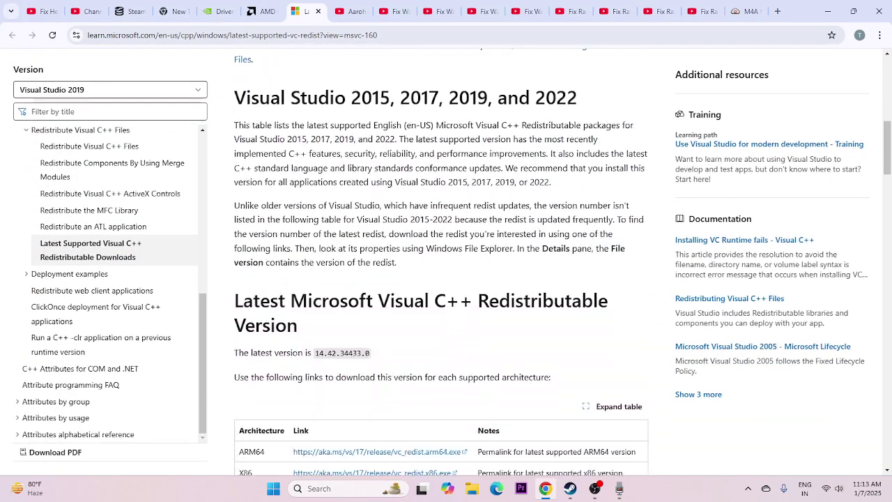
pyautogui.doubleClick(246, 215)
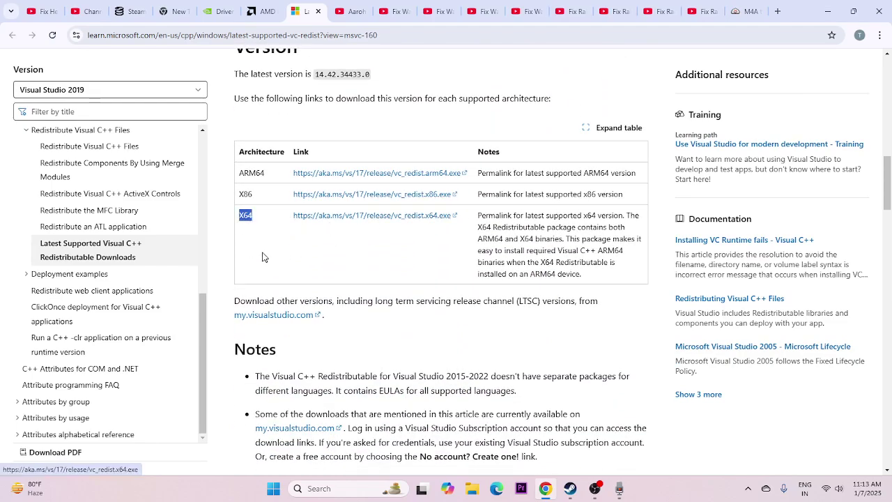
pyautogui.click(238, 216)
pyautogui.doubleClick(245, 194)
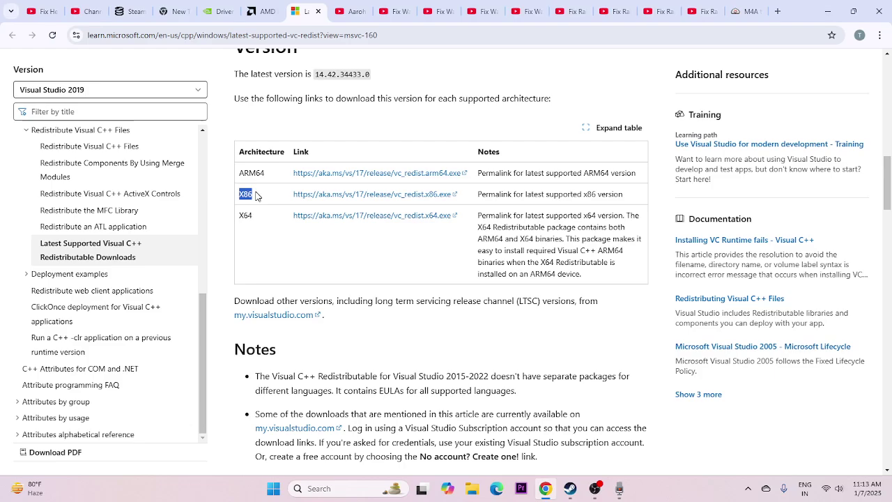
pyautogui.click(350, 261)
# - Switch to Steam, open War Thunder's installed files properties and start verifying the integrity of the game files
pyautogui.click(570, 488)
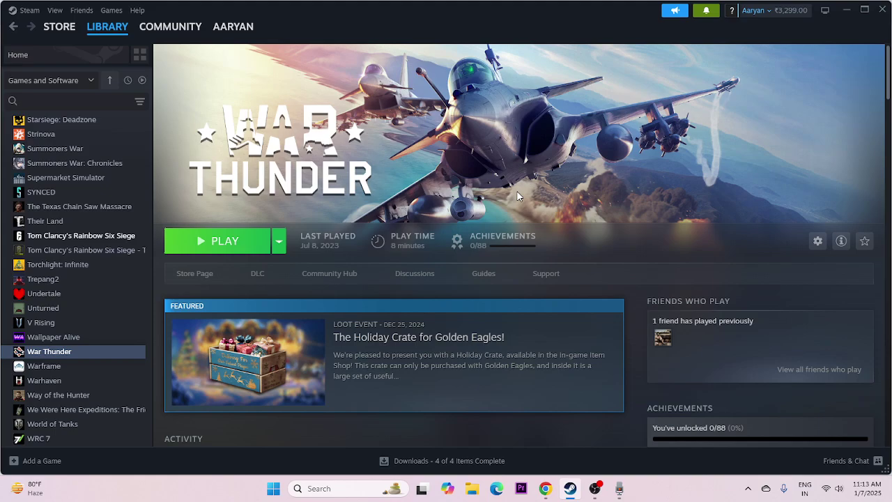
pyautogui.rightClick(62, 352)
pyautogui.click(84, 438)
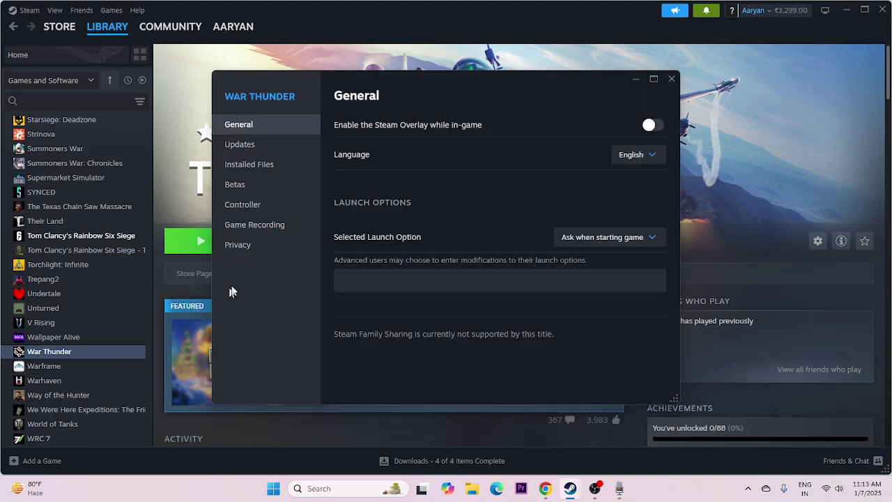
pyautogui.click(276, 168)
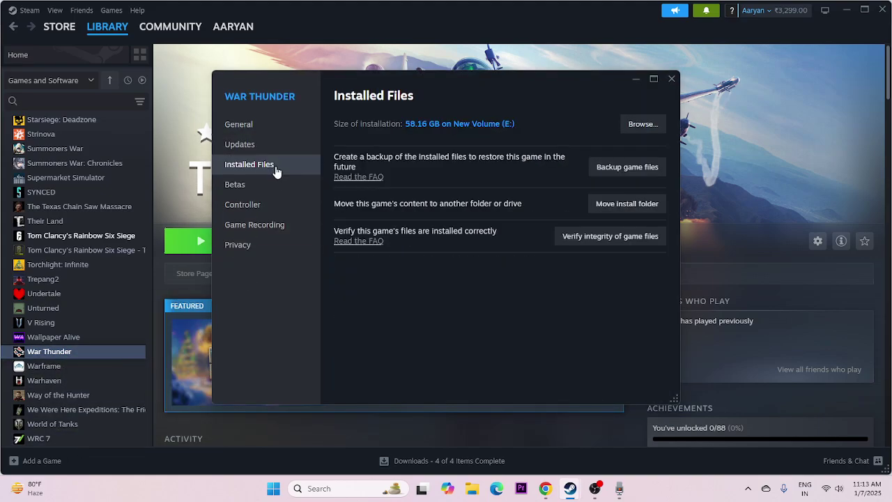
pyautogui.click(623, 237)
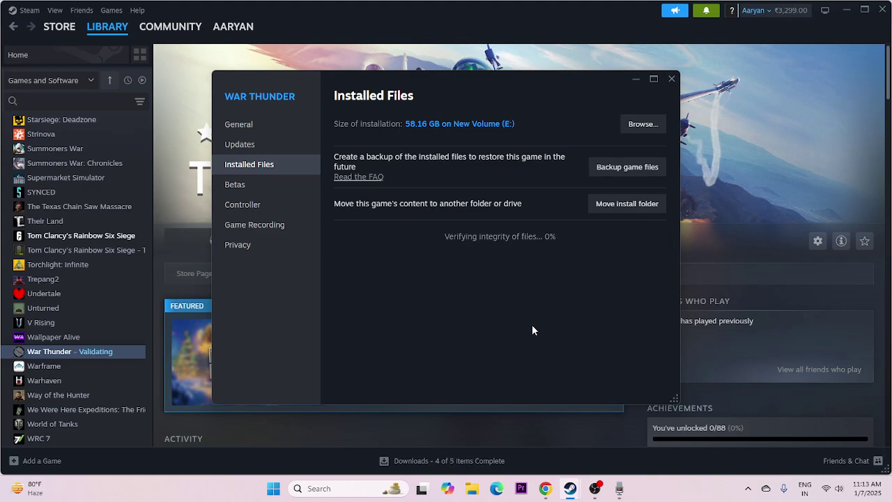